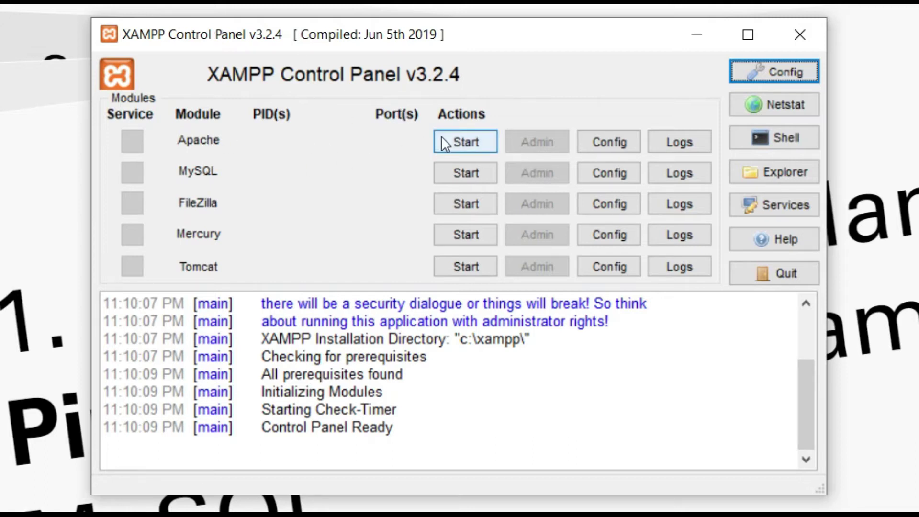
Step: Start the Apache and MySQL modules and open the MySQL administration page in phpMyAdmin
left_click(463, 136)
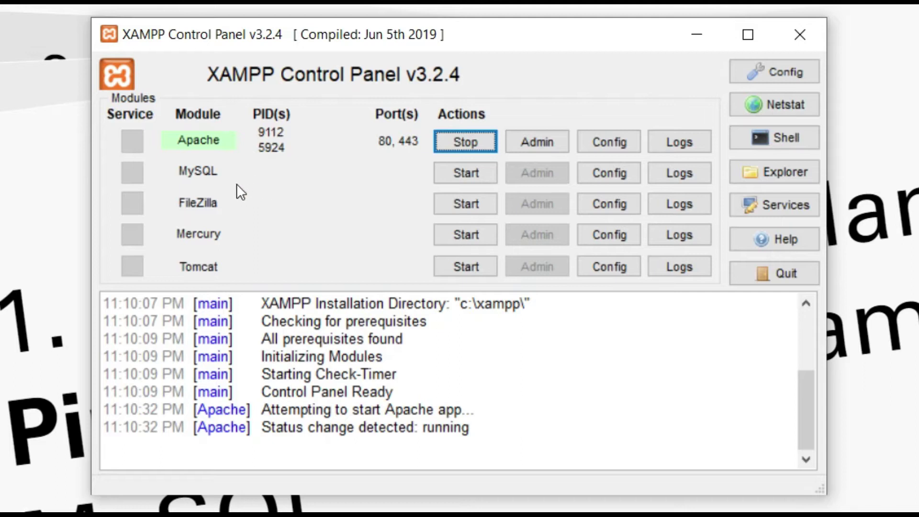
left_click(455, 173)
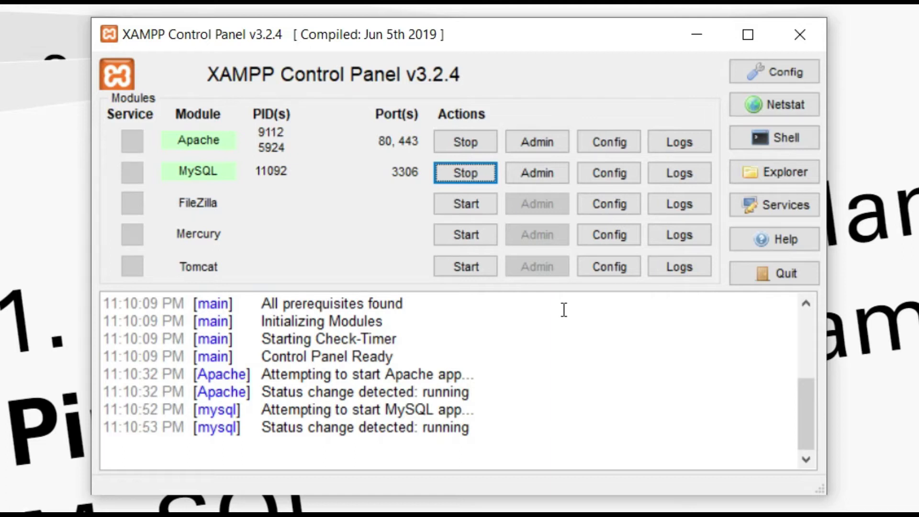
left_click(544, 173)
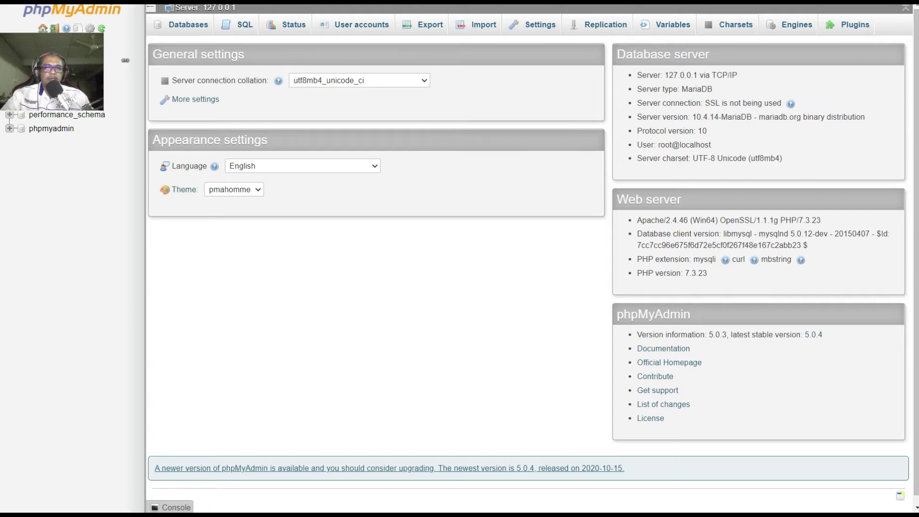
key("F11")
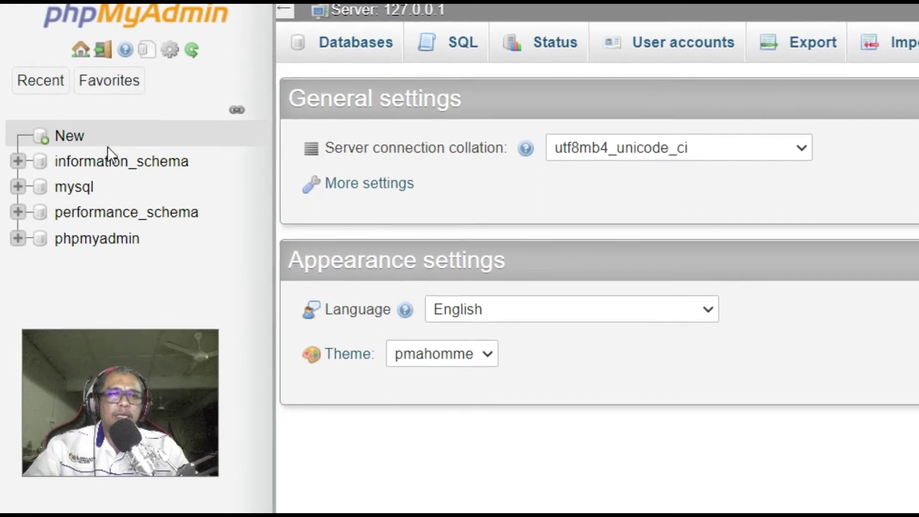
Step: Create a new database named PinjamanBuku with the utf8mb4_general_ci collation
left_click(75, 141)
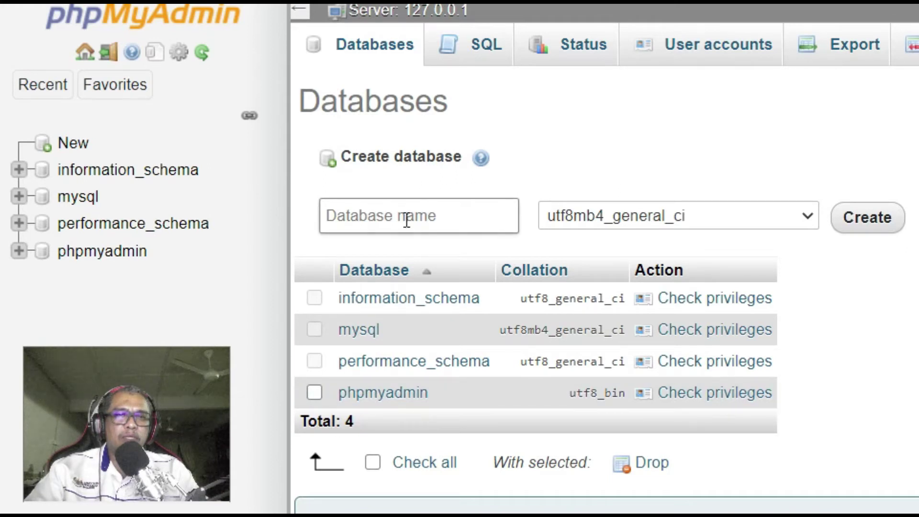
left_click(385, 218)
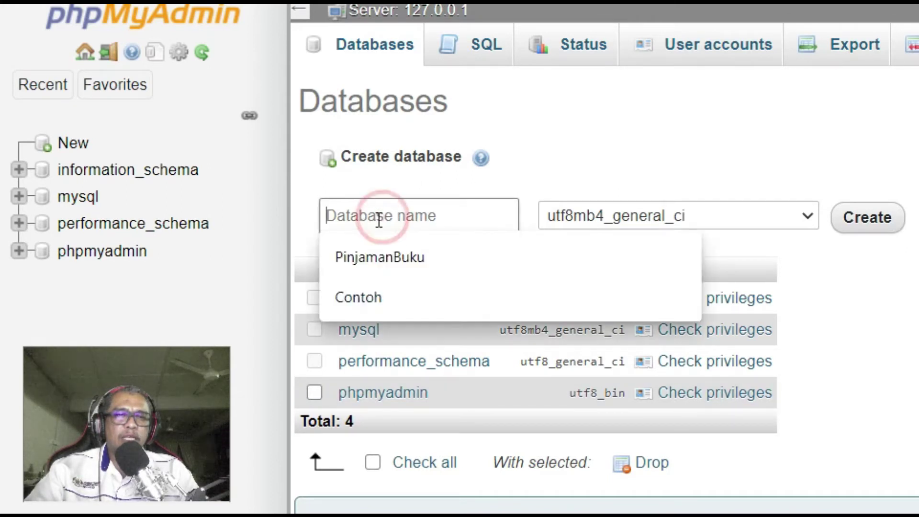
left_click(370, 257)
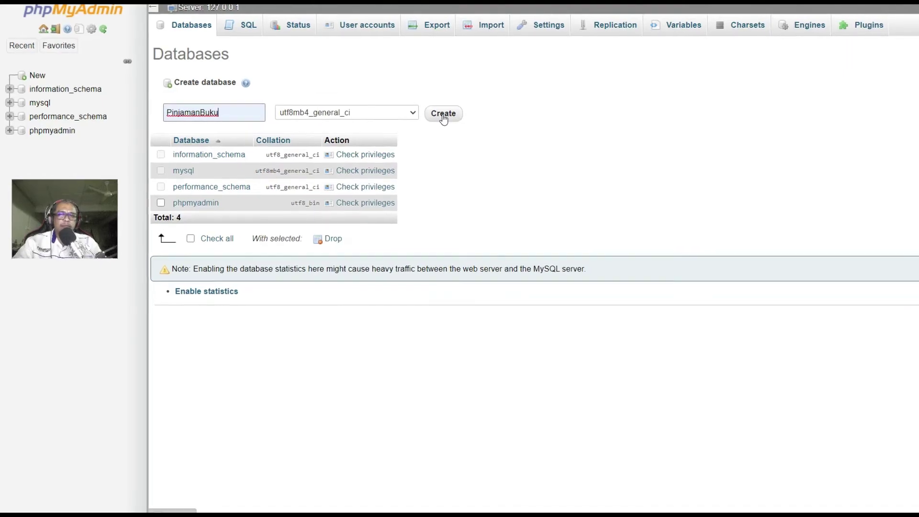
left_click(867, 220)
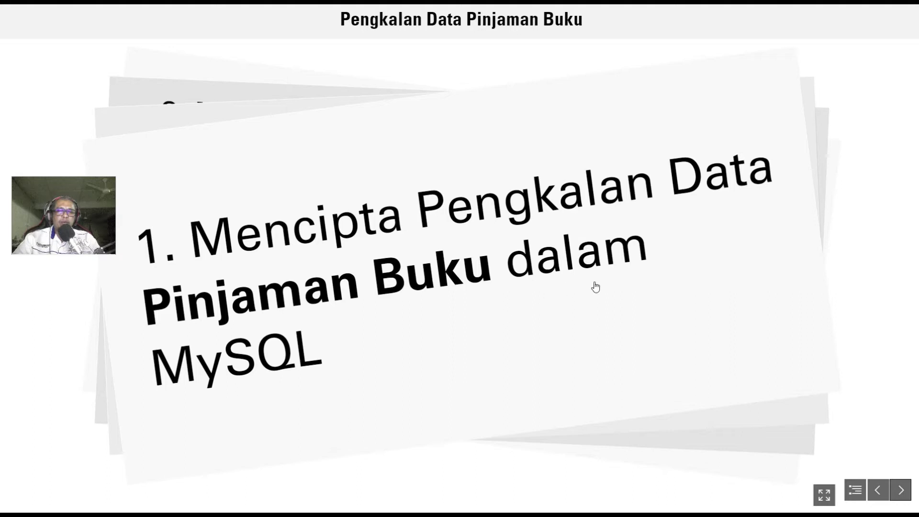
left_click(393, 259)
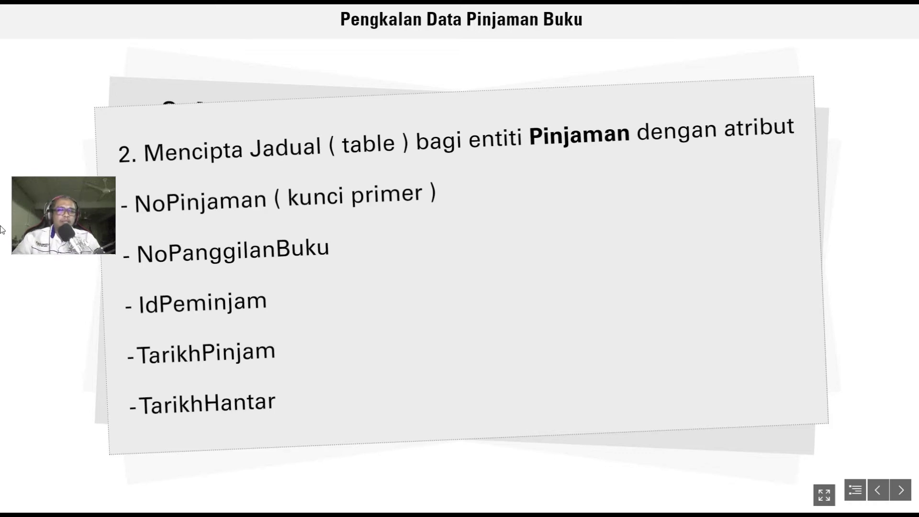
left_click_drag(22, 187, 797, 230)
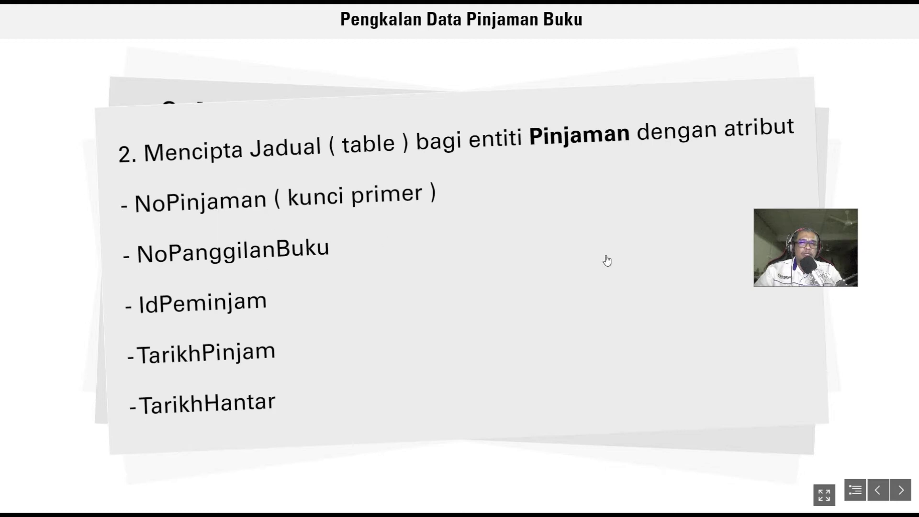
left_click_drag(814, 246, 611, 250)
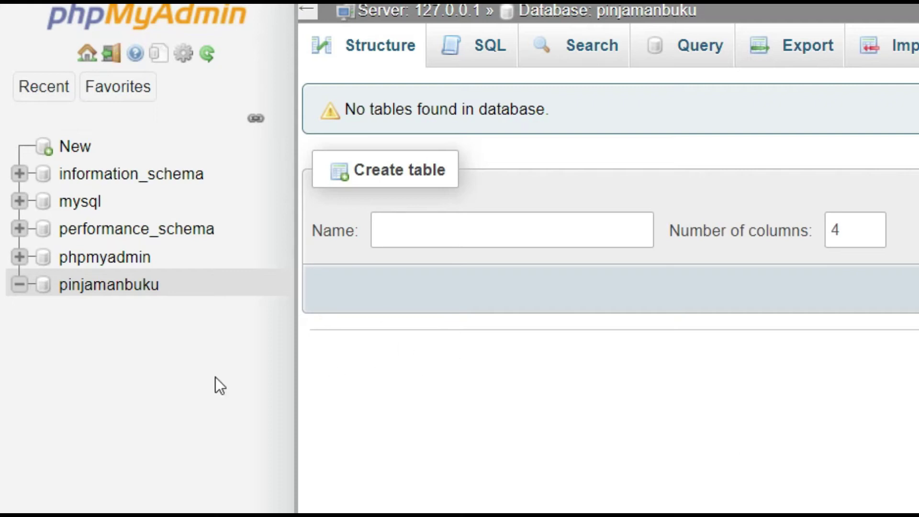
Step: Create a table named Pinjaman with 5 columns in the pinjamanbuku database
left_click(105, 287)
left_click(403, 226)
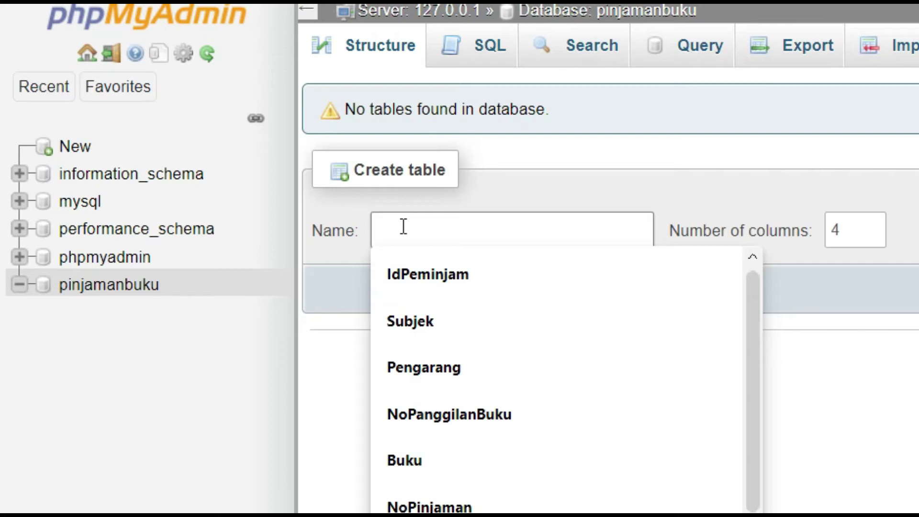
type("Pinjaman")
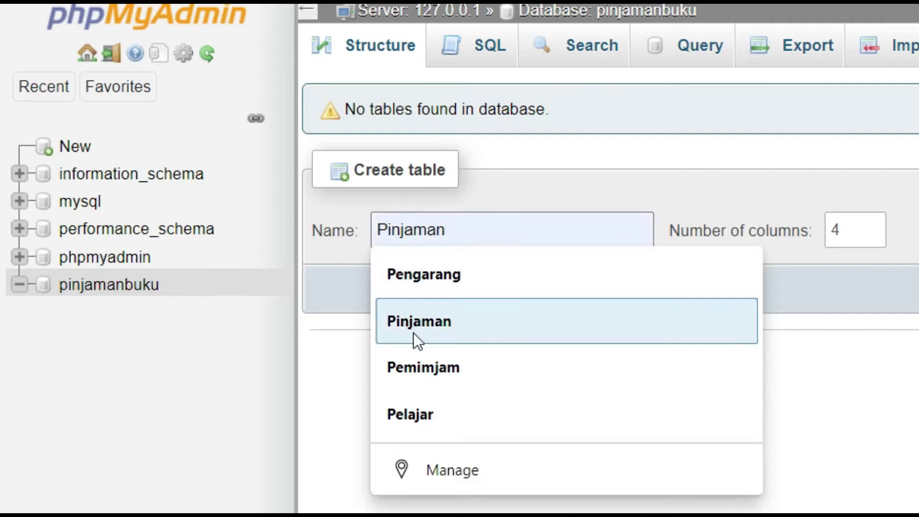
left_click(419, 332)
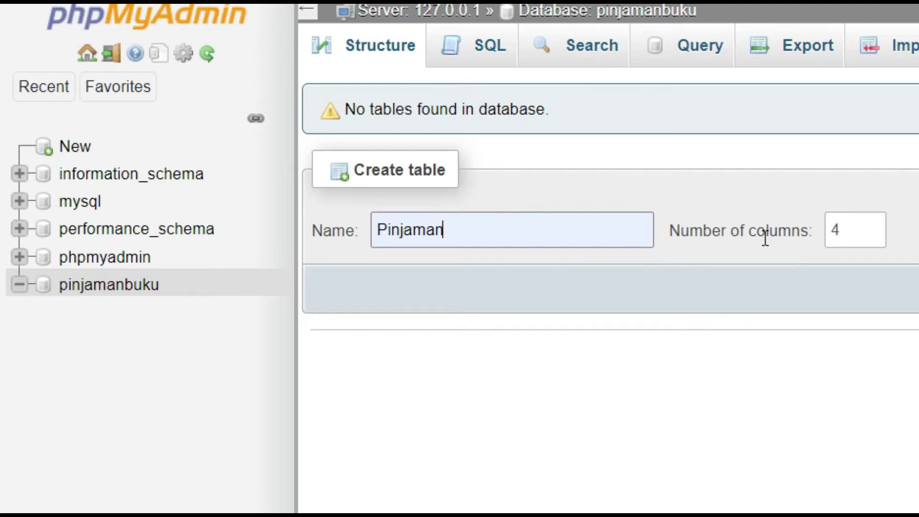
left_click(872, 222)
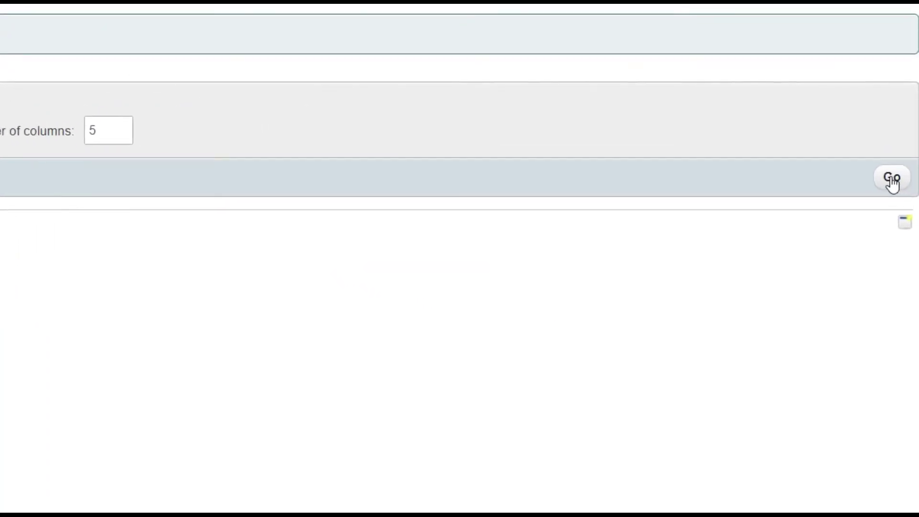
left_click(887, 194)
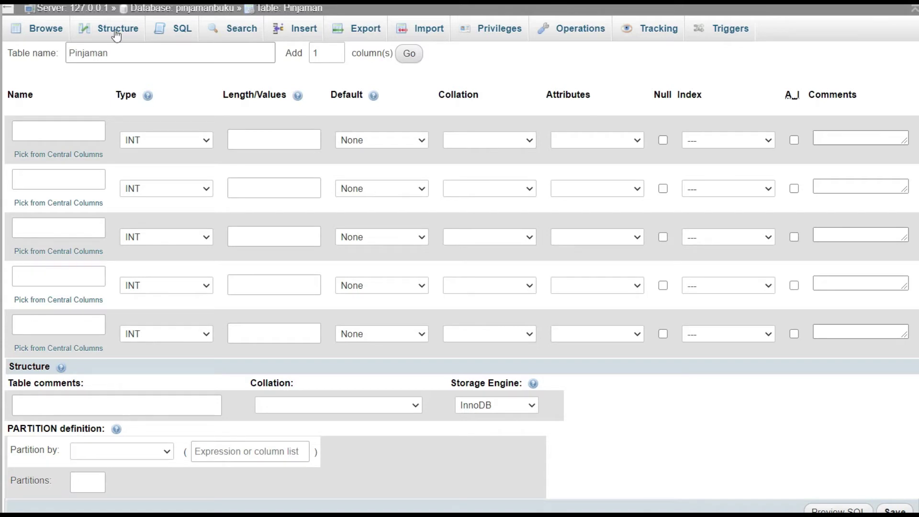
Step: Define the first column as NoPinjaman with type VARCHAR and length 30
left_click(70, 135)
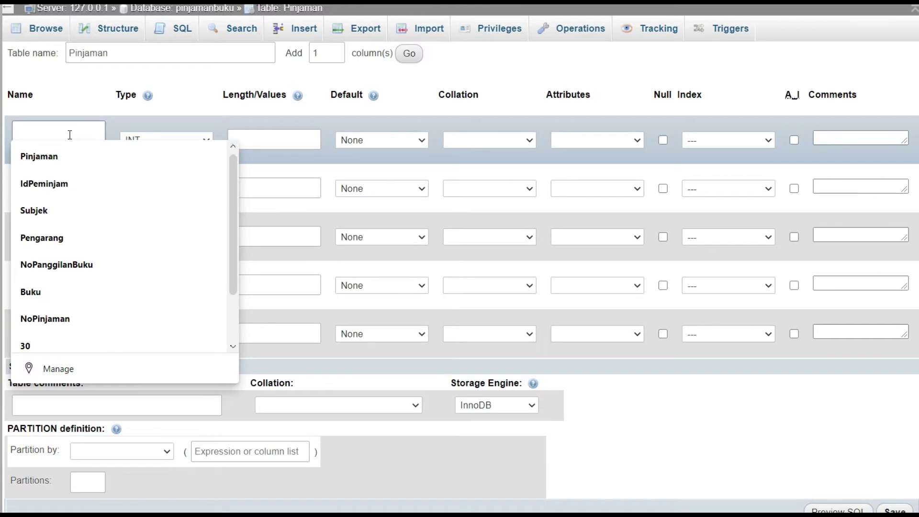
type("NoPinjaman")
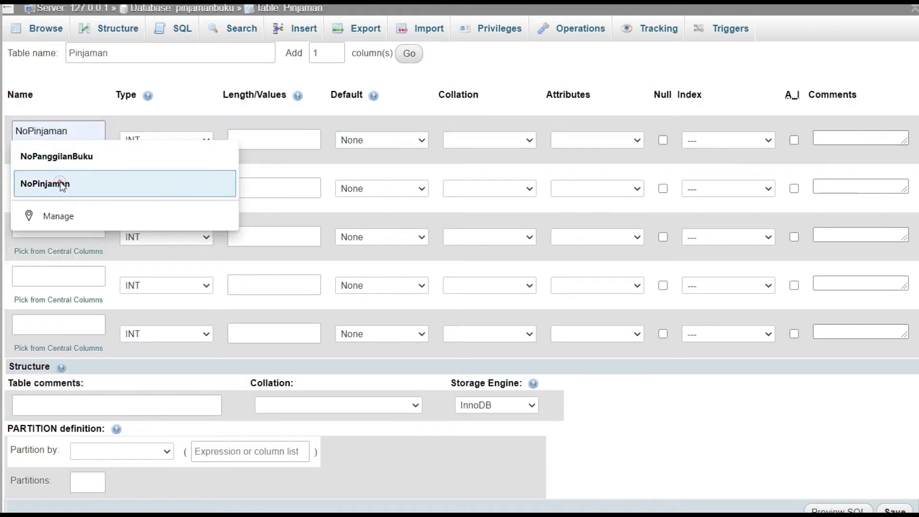
left_click(62, 184)
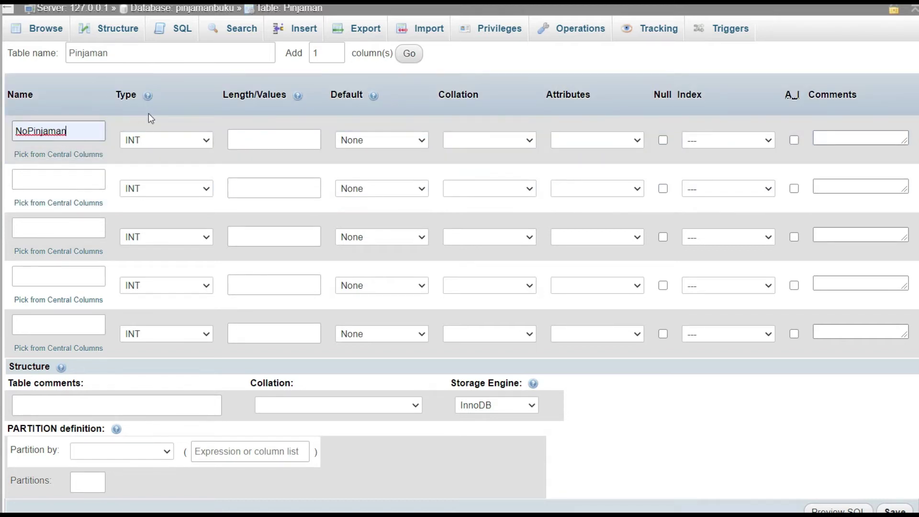
left_click(207, 146)
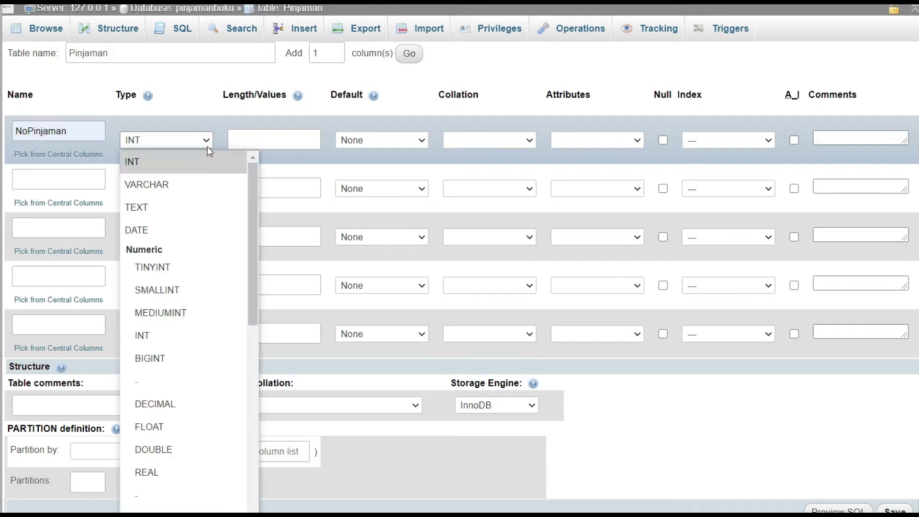
left_click(164, 185)
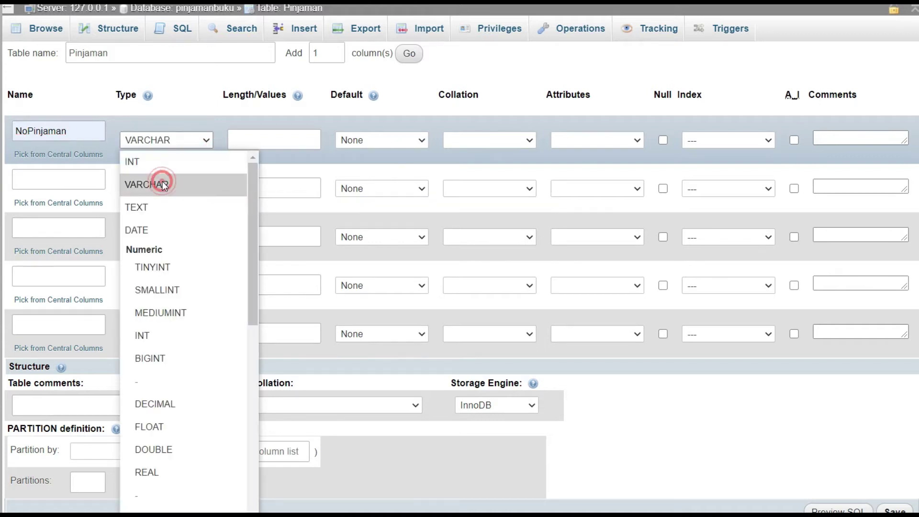
left_click(255, 143)
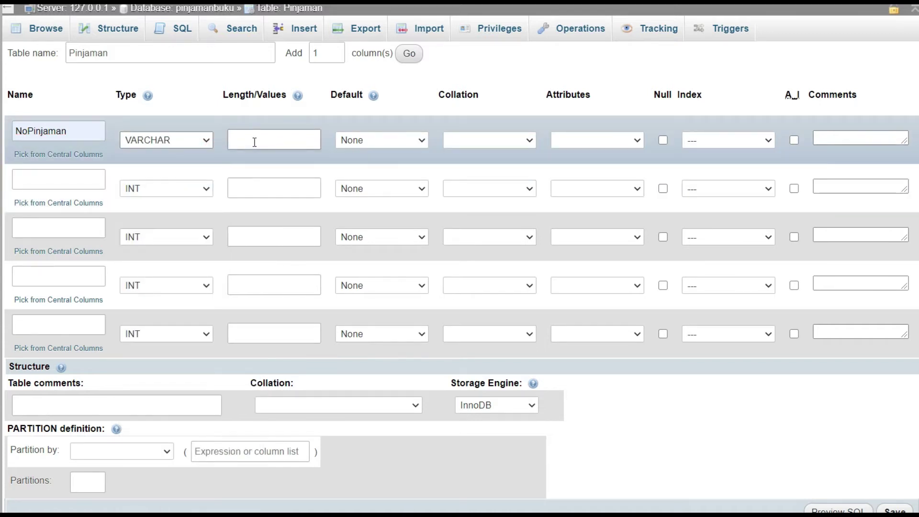
left_click(255, 142)
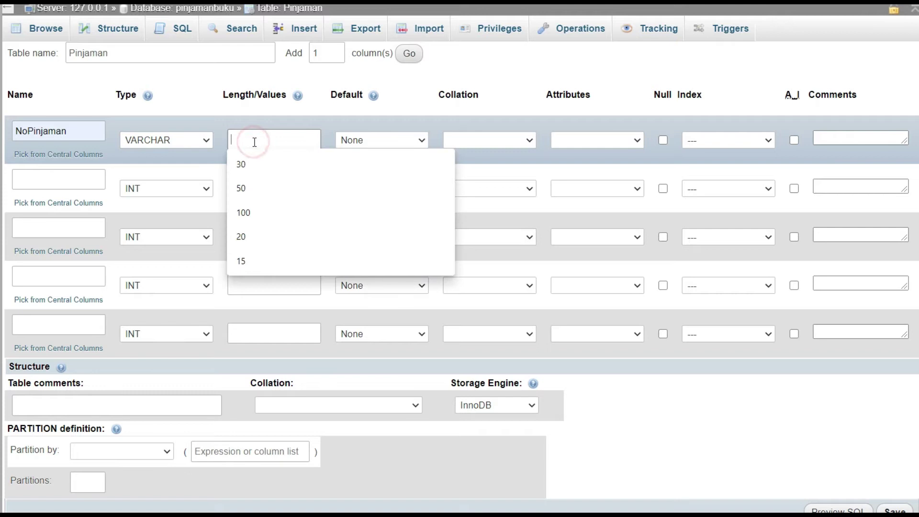
left_click(253, 166)
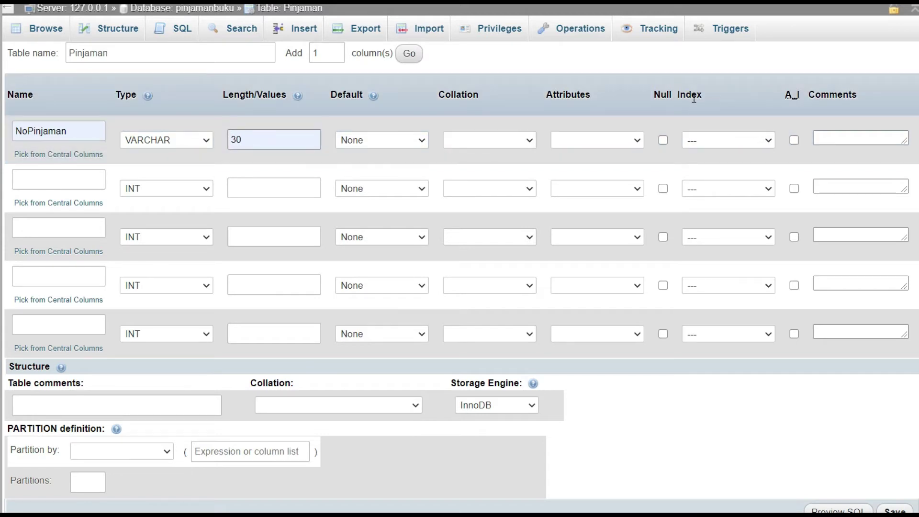
Step: Make the NoPinjaman column the table's primary key with a PRIMARY index, leaving the index size empty
left_click(769, 140)
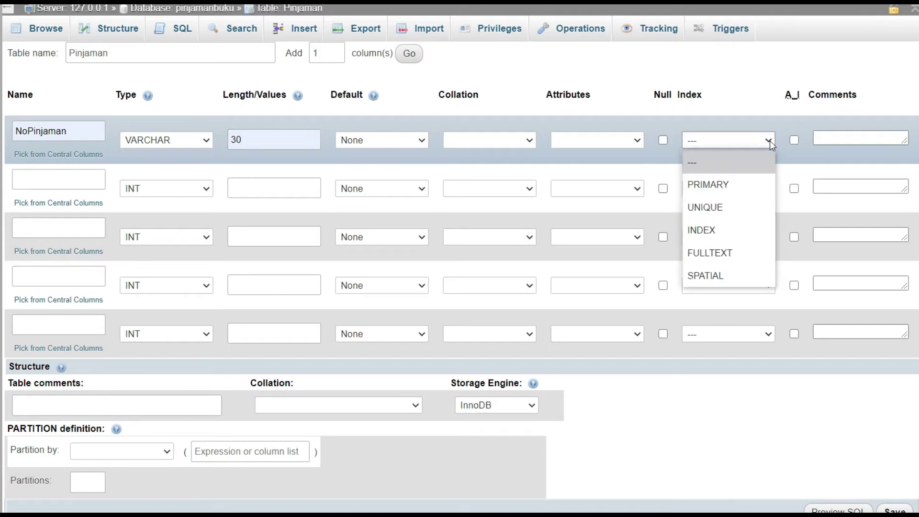
left_click(716, 182)
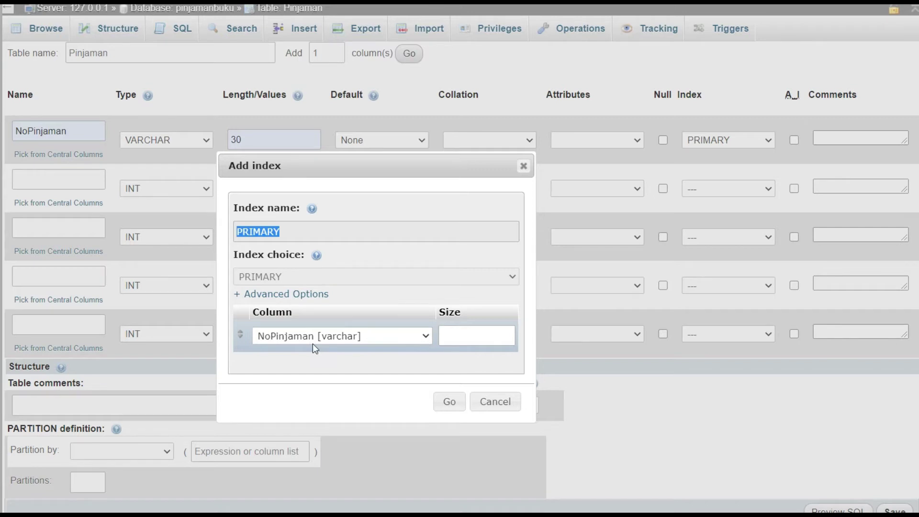
left_click(449, 404)
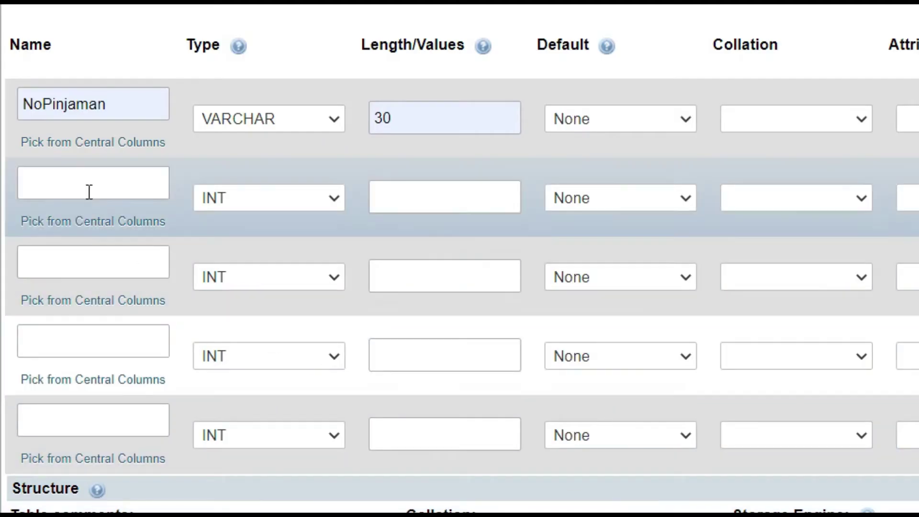
Step: Define the second column as NoPanggilanBuku with type VARCHAR and length 30
left_click(66, 174)
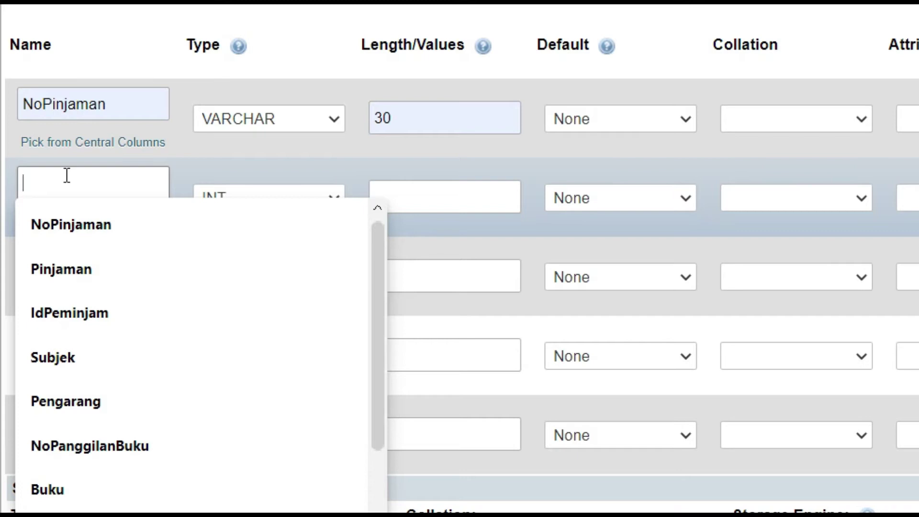
type("NoPanggilanBuku")
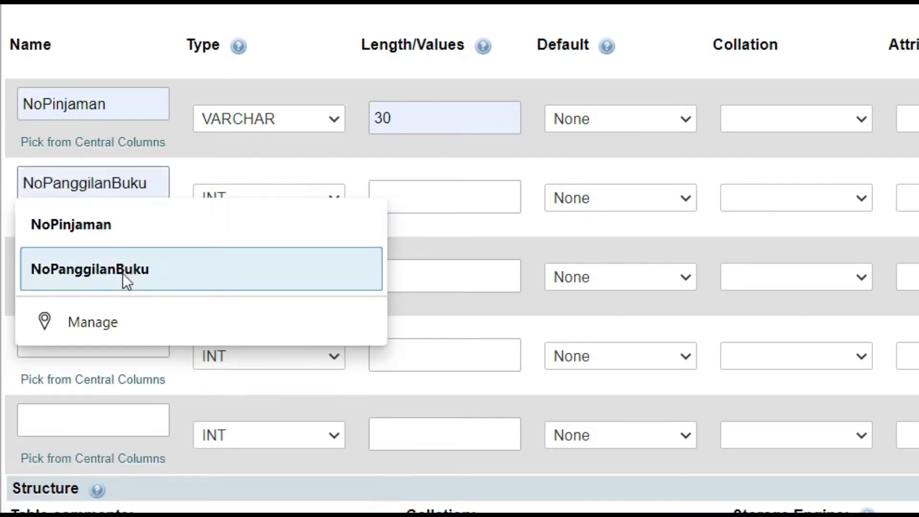
left_click(126, 269)
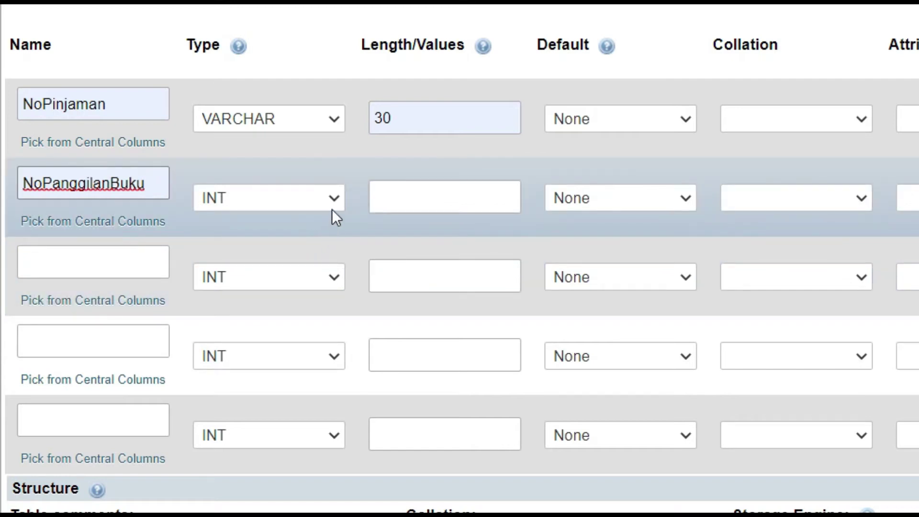
left_click(338, 199)
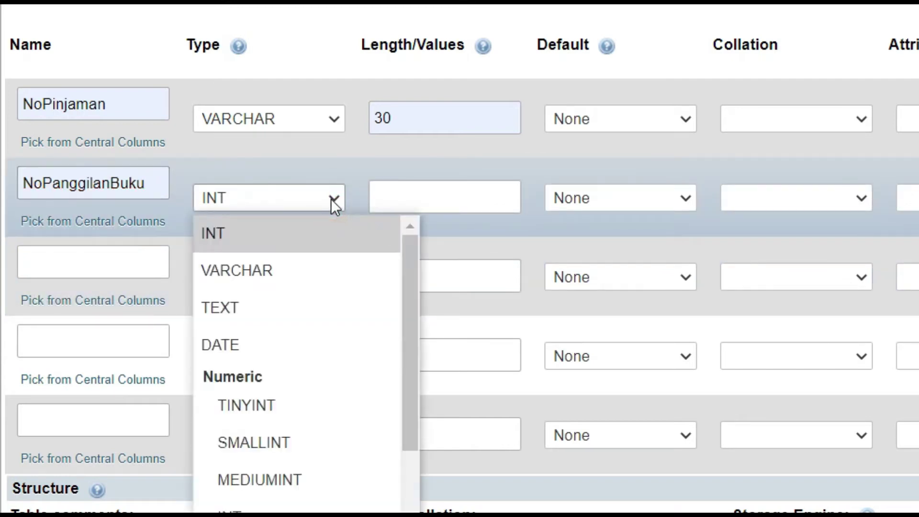
left_click(244, 271)
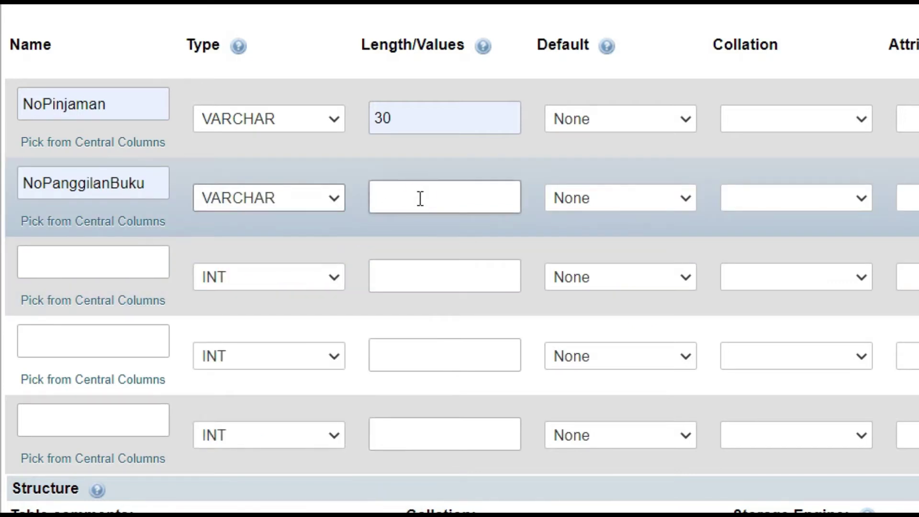
left_click(420, 198)
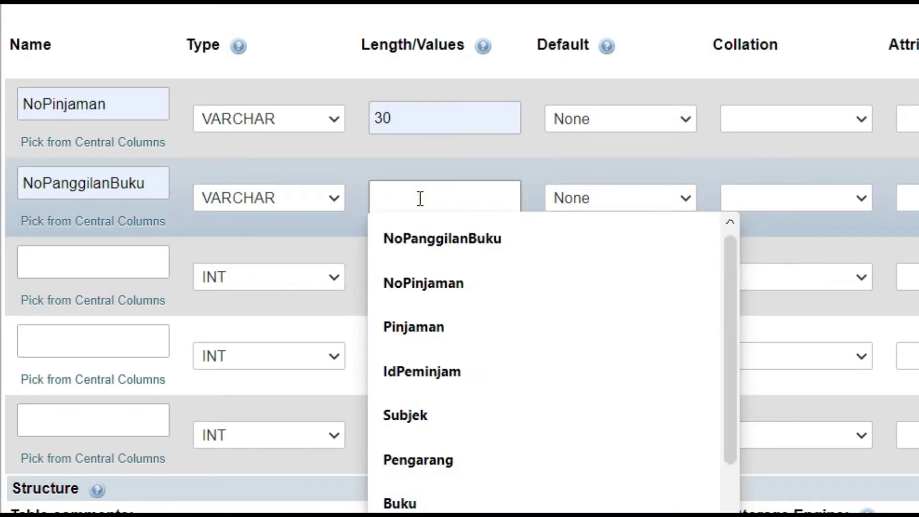
type("30")
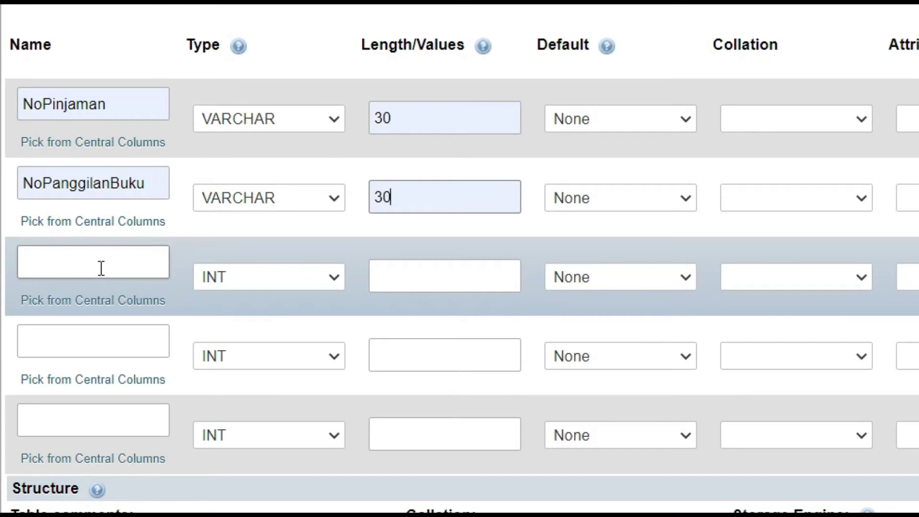
Step: Define the third column as IdPeminjam with type VARCHAR and length 30
left_click(103, 271)
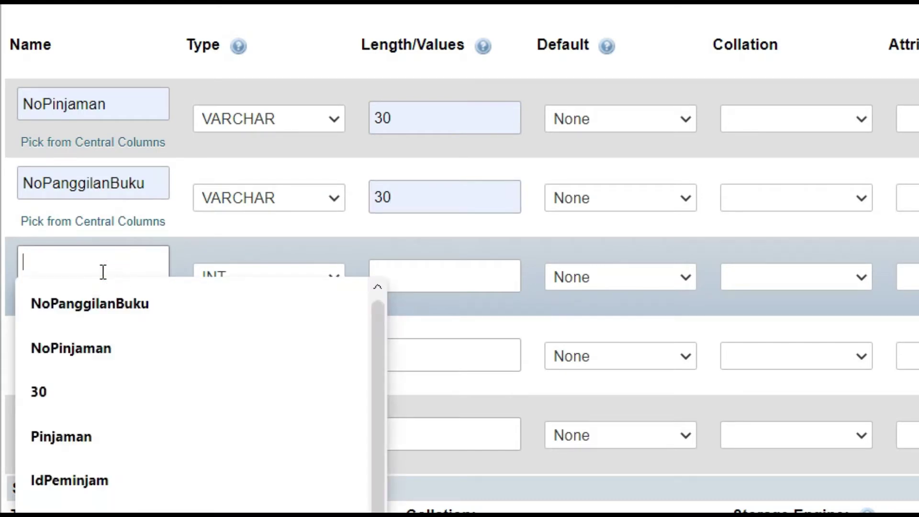
type("IdPeminjam")
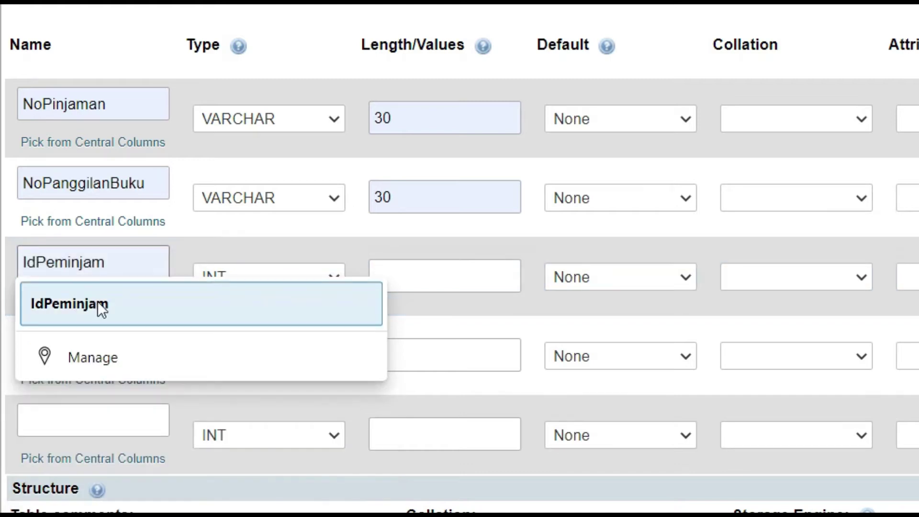
left_click(95, 302)
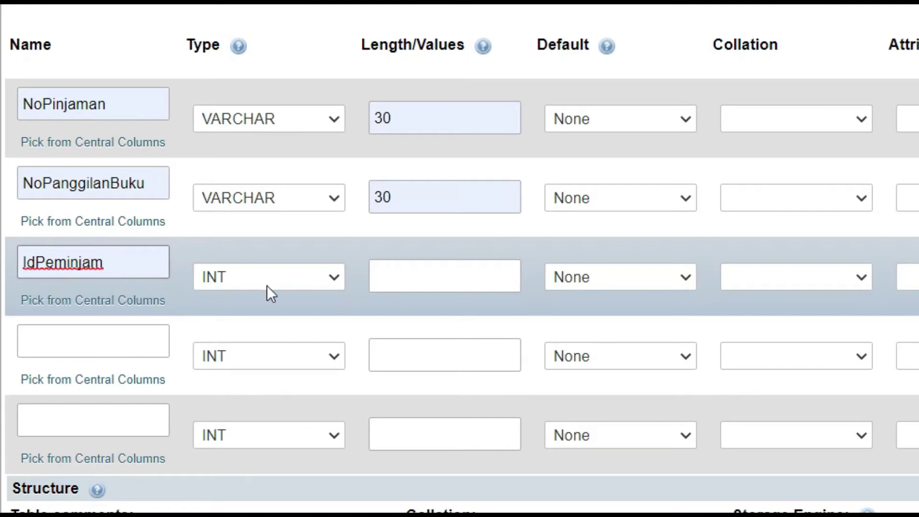
left_click(332, 281)
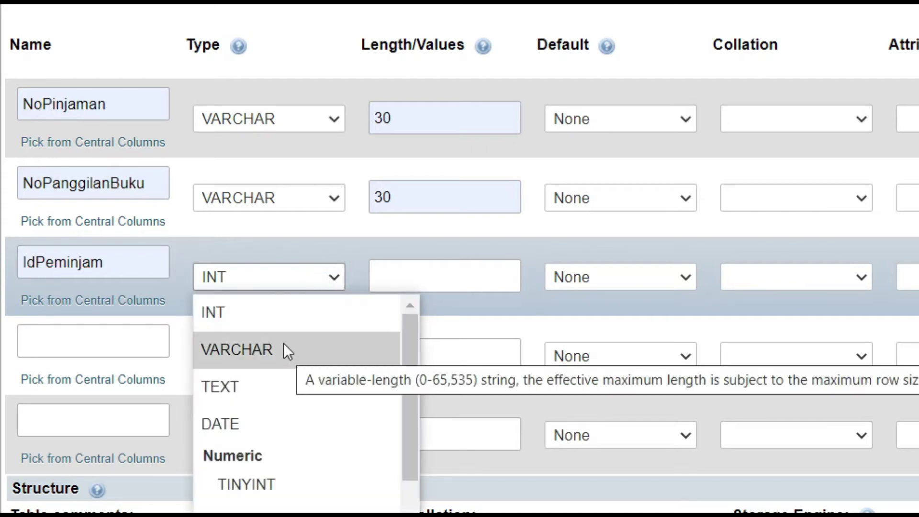
left_click(271, 313)
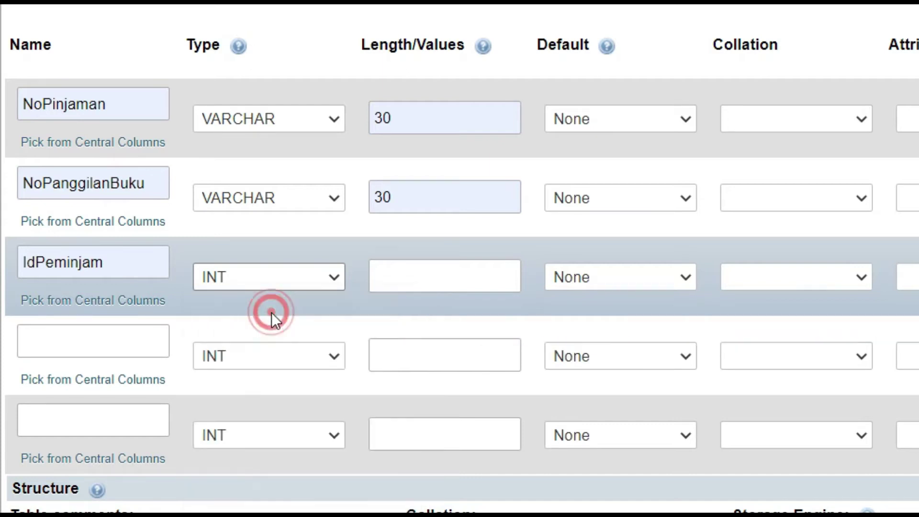
left_click(404, 277)
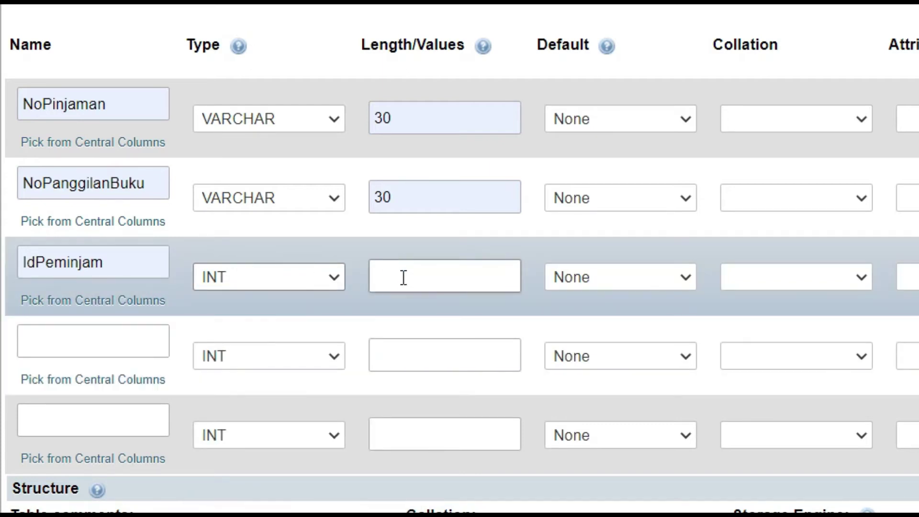
left_click(333, 282)
left_click(260, 348)
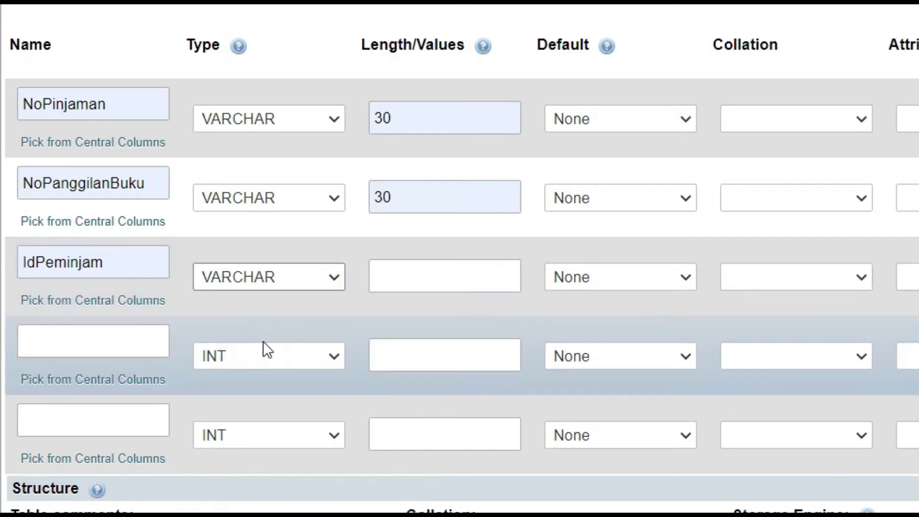
left_click(388, 279)
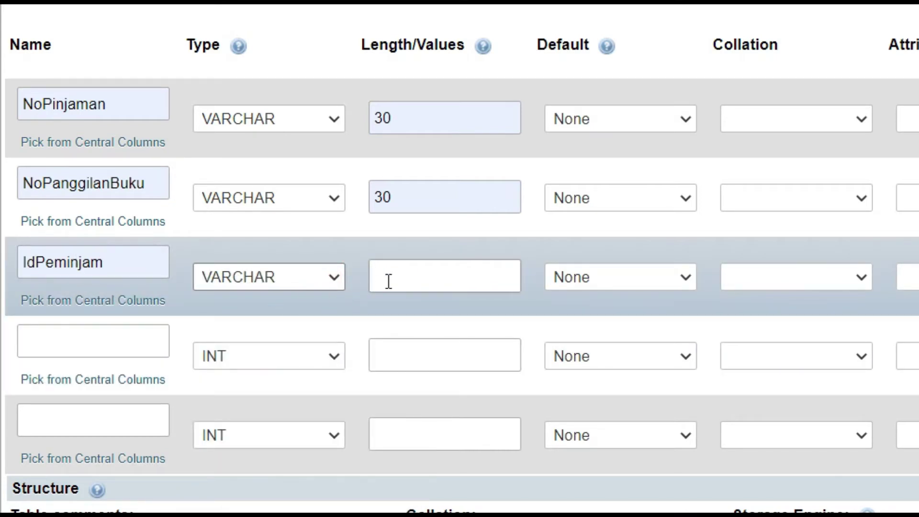
left_click(390, 280)
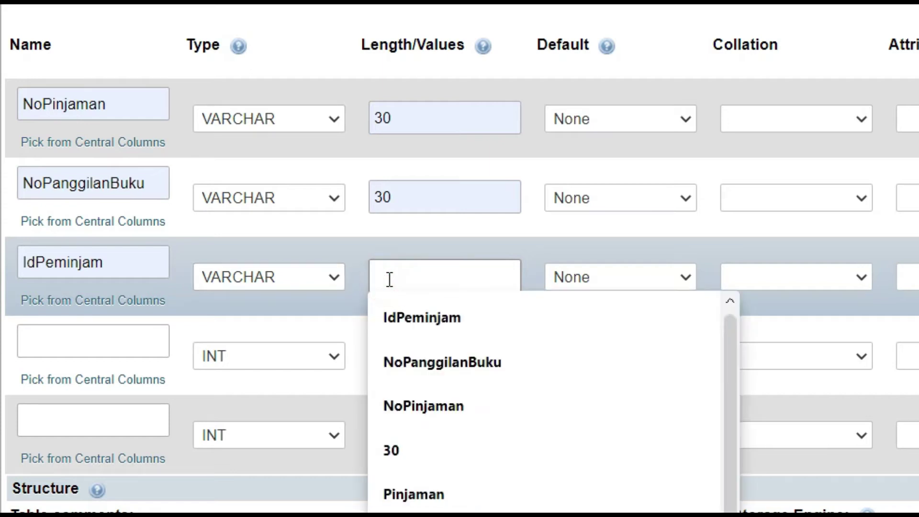
left_click(408, 449)
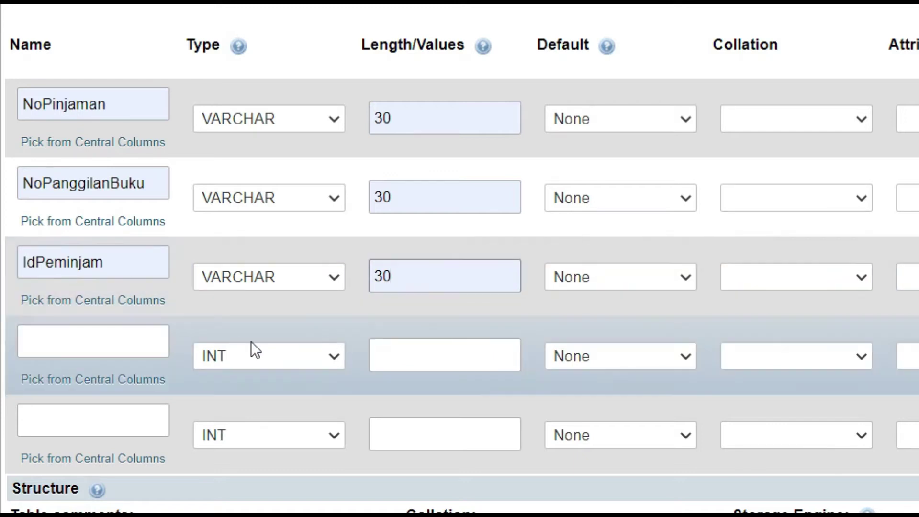
Step: Define the fourth column as TarikhPinjam with type DATE
left_click(110, 345)
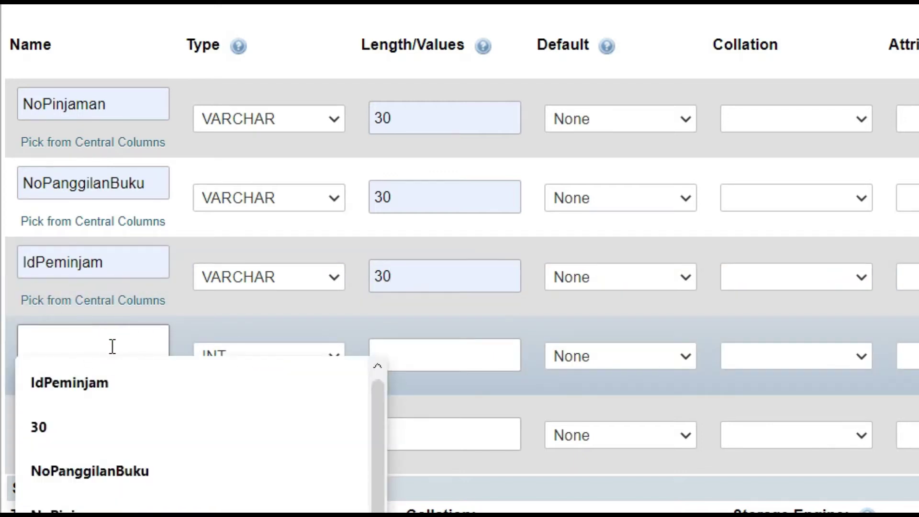
type("TarikhPinjam")
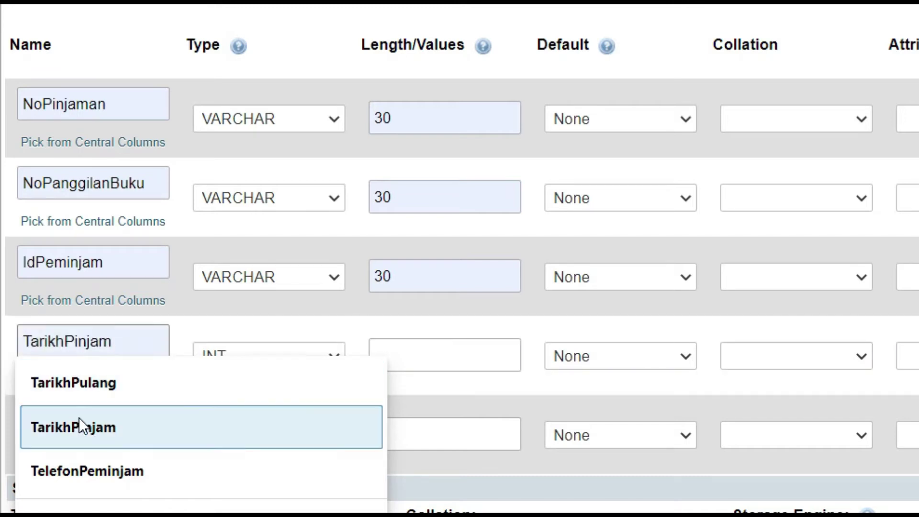
left_click(77, 422)
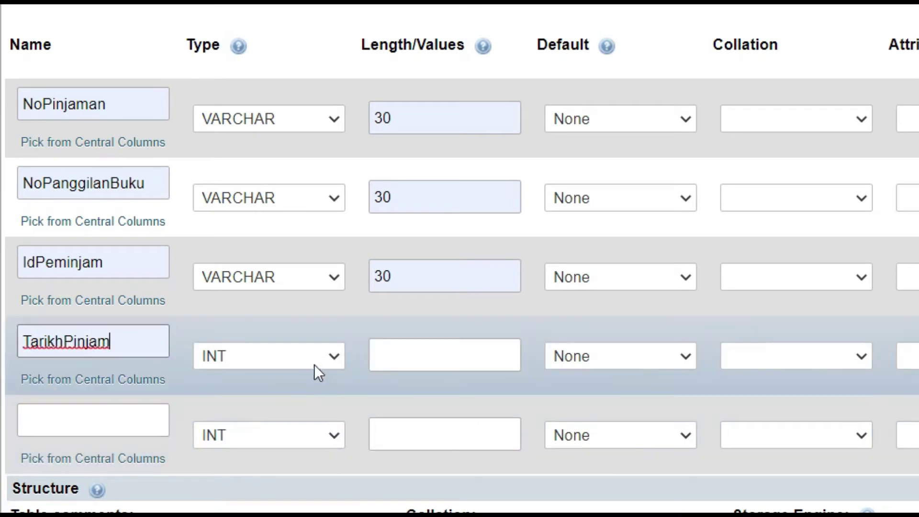
left_click(335, 356)
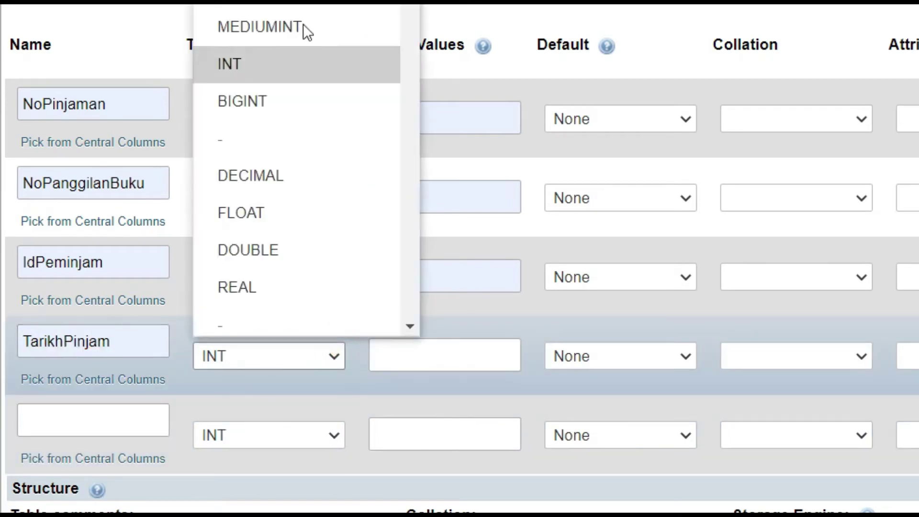
scroll(287, 192, "down", 3)
left_click(271, 261)
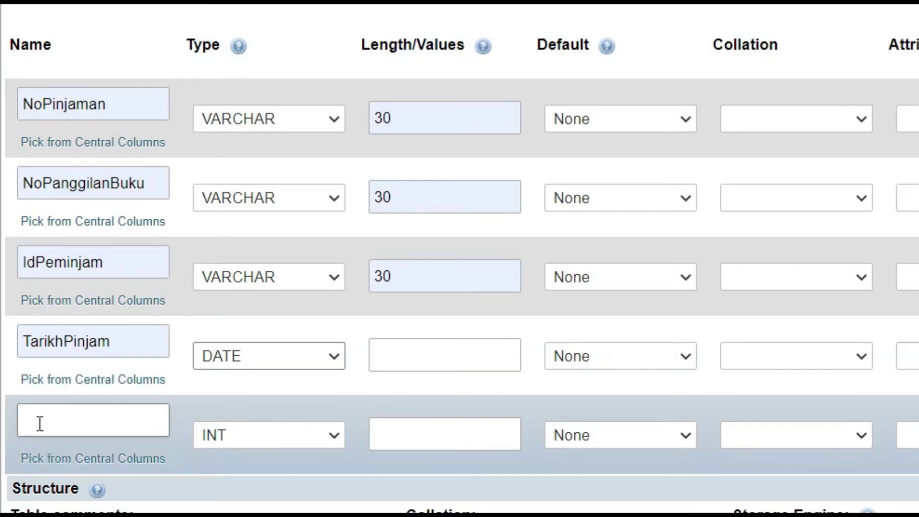
Step: Define the fifth column as TarikhPulang with type DATE and save the Pinjaman table
left_click(41, 425)
type("TarikhPulang")
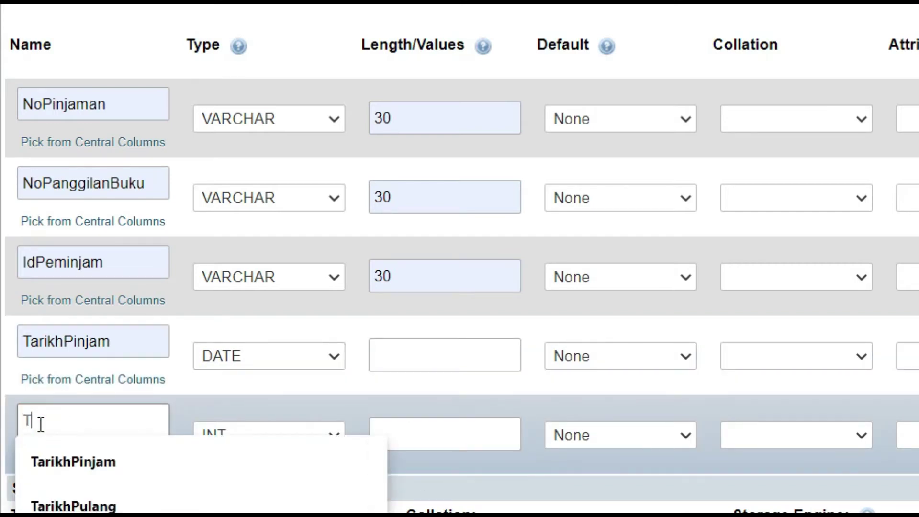
left_click(76, 503)
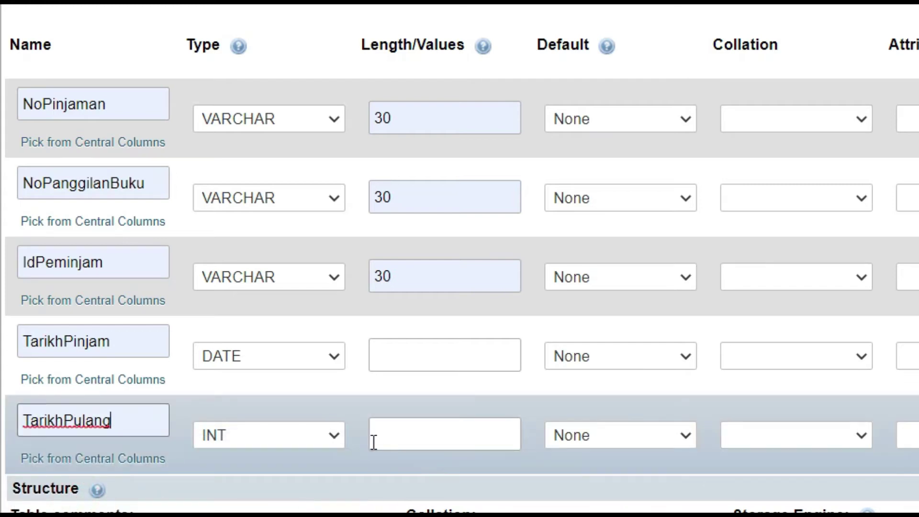
left_click(334, 438)
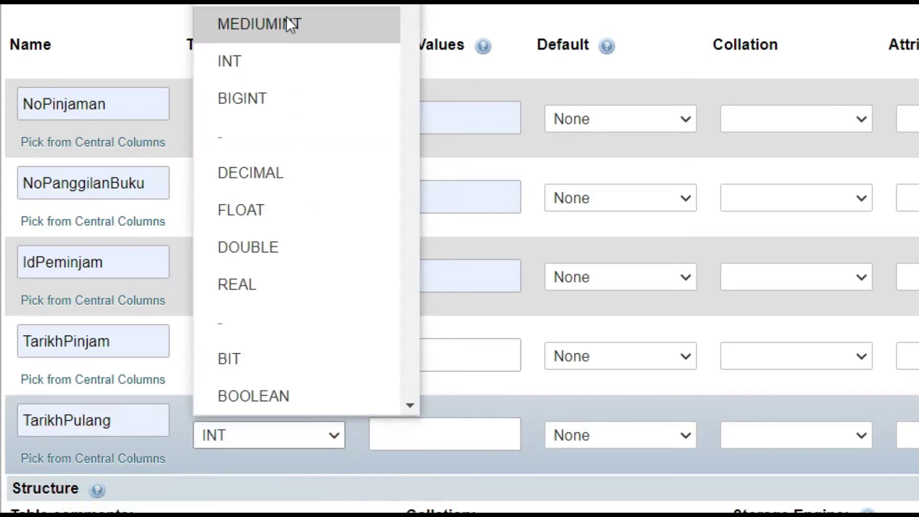
left_click(229, 2)
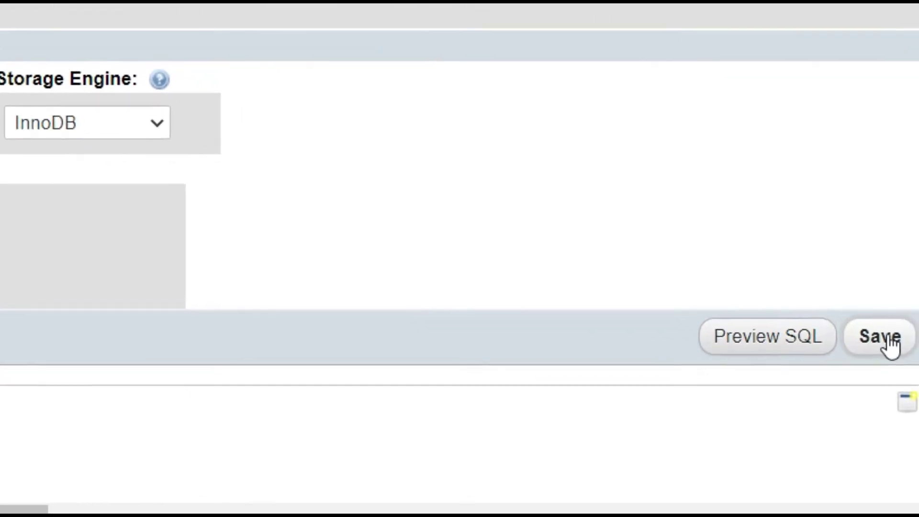
left_click(880, 337)
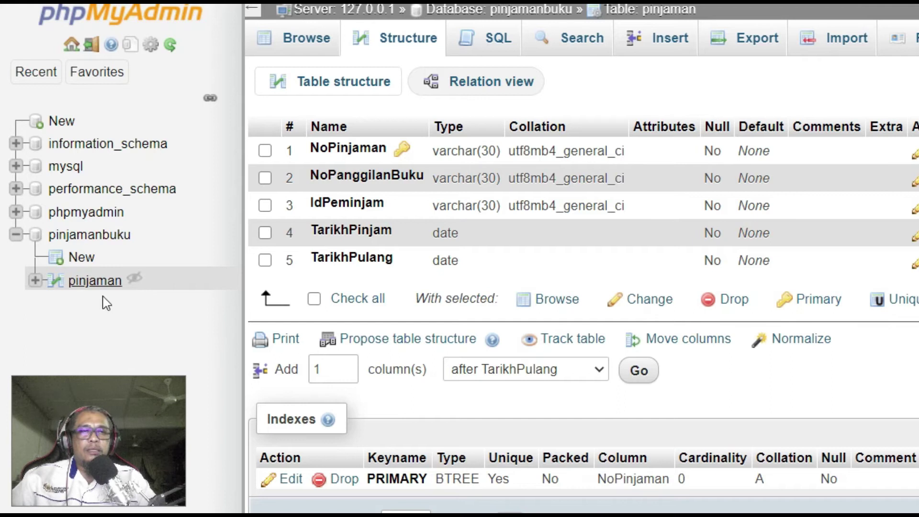
Step: Return to the pinjamanbuku database and enter Peminjam as the name of a new table
left_click(104, 237)
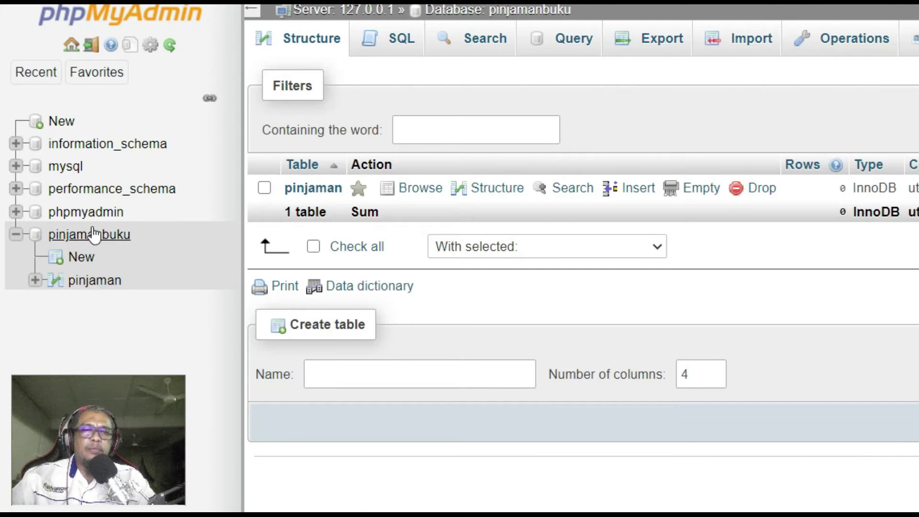
left_click(89, 237)
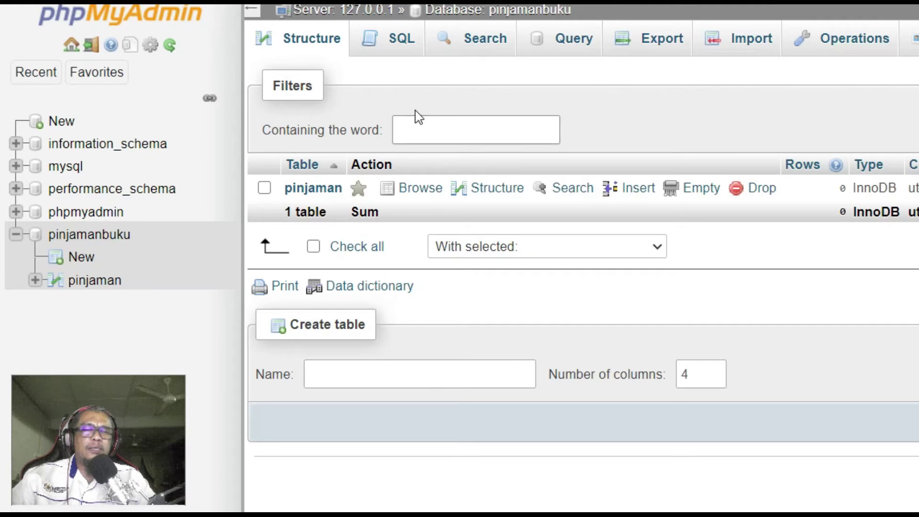
left_click(344, 378)
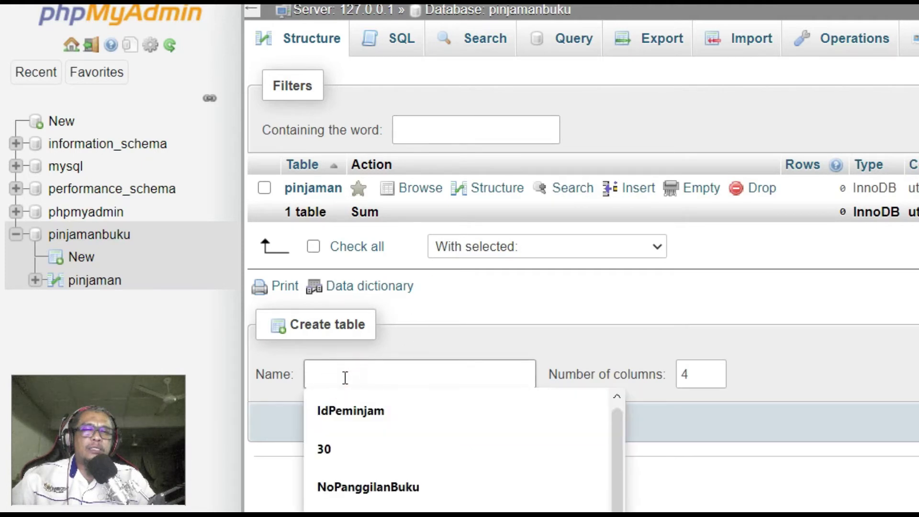
type("Pemimjam")
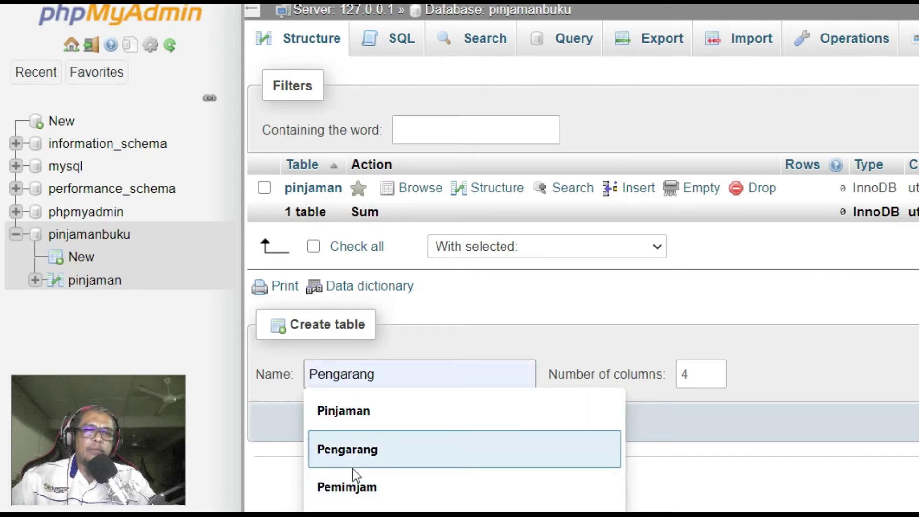
left_click(353, 486)
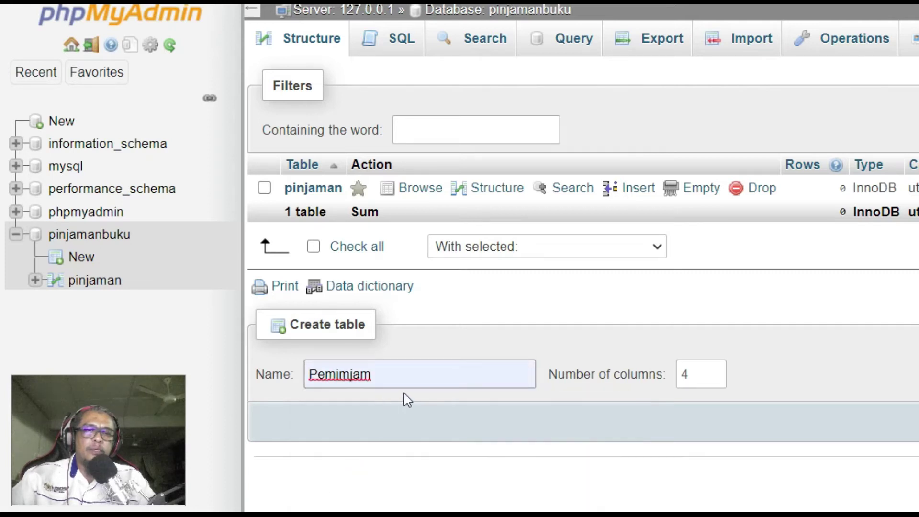
key("BackSpace")
key("BackSpace")
key("BackSpace")
key("BackSpace")
key("BackSpace")
type("i")
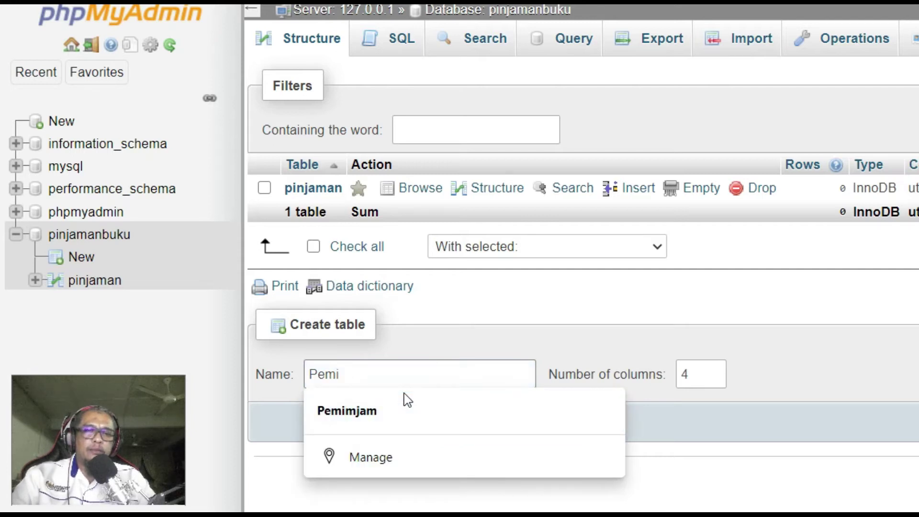
type("nja")
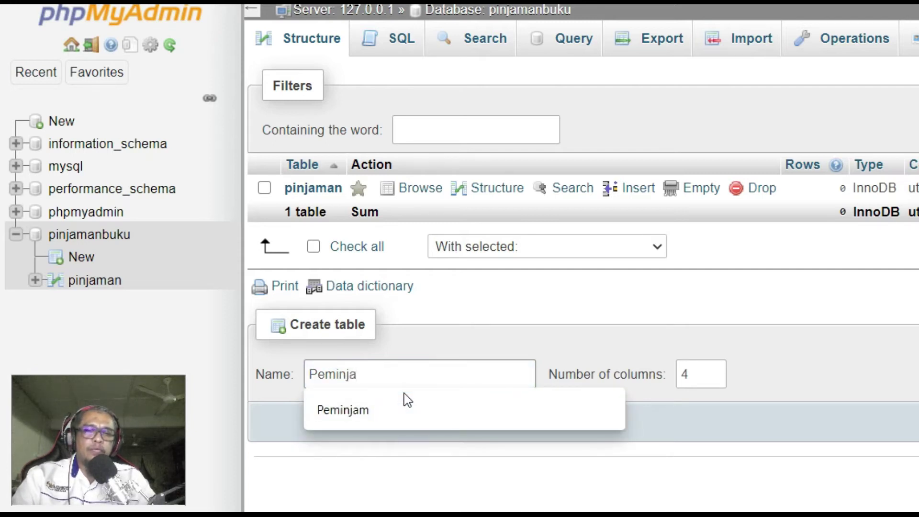
type("m")
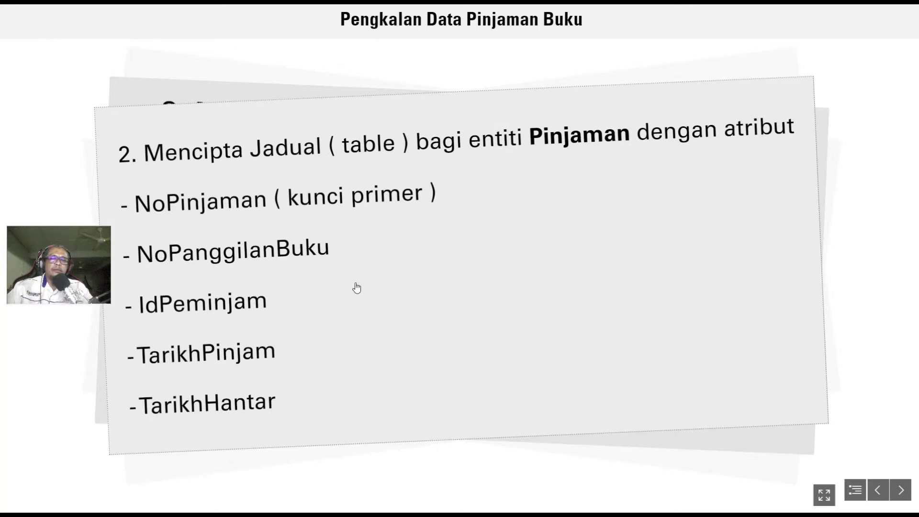
Step: Create the Peminjam table with 4 columns
left_click(357, 287)
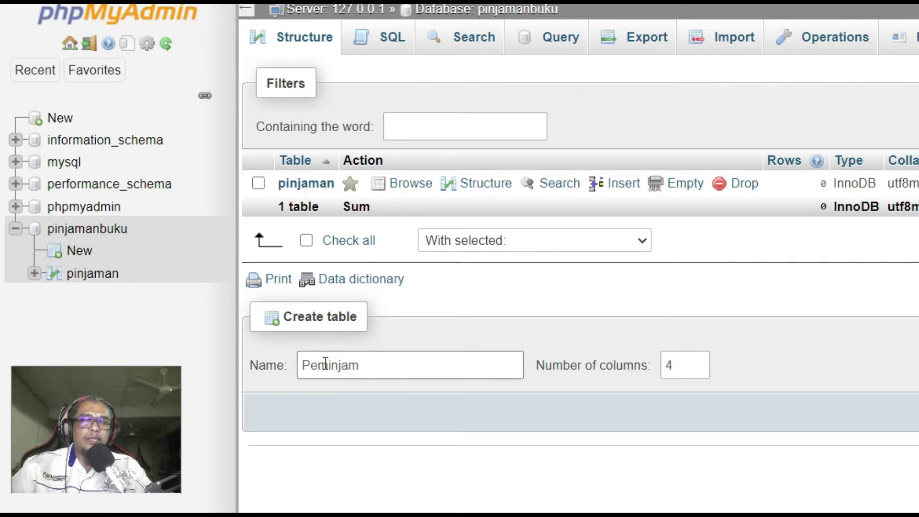
left_click(679, 376)
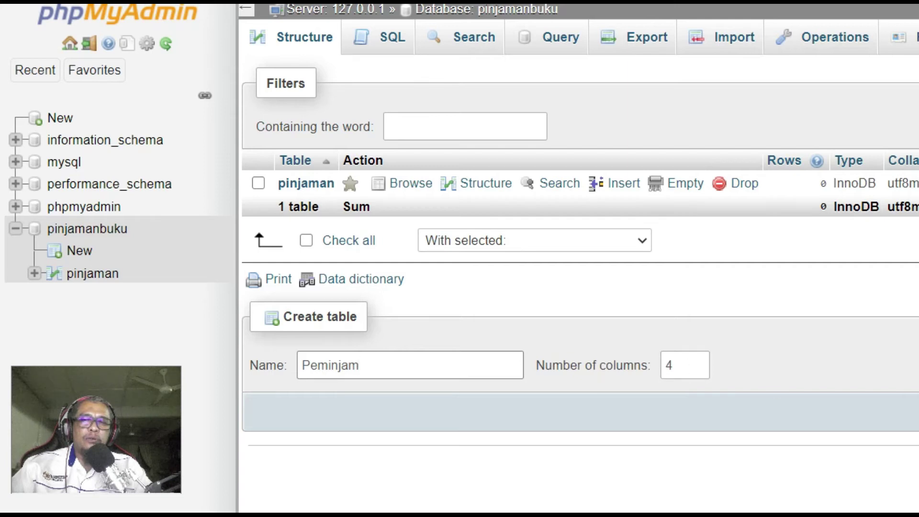
key("Return")
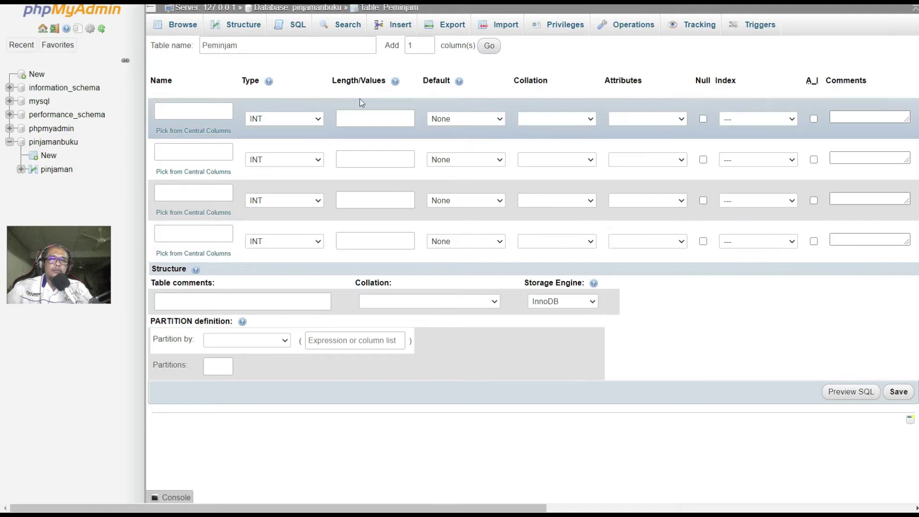
Step: Define the first column as NoPanggilanBuku with type VARCHAR and length 30
left_click(201, 113)
left_click(201, 113)
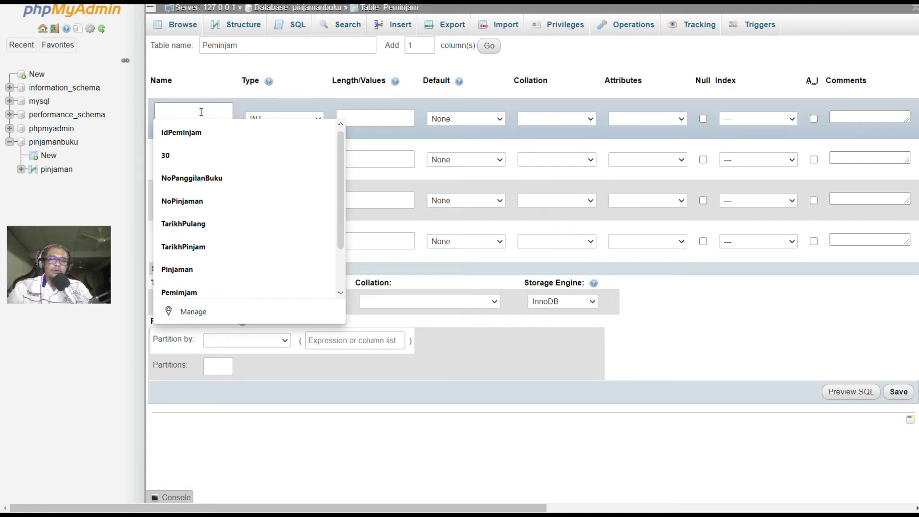
type("NoPanggilanBuku")
left_click(204, 131)
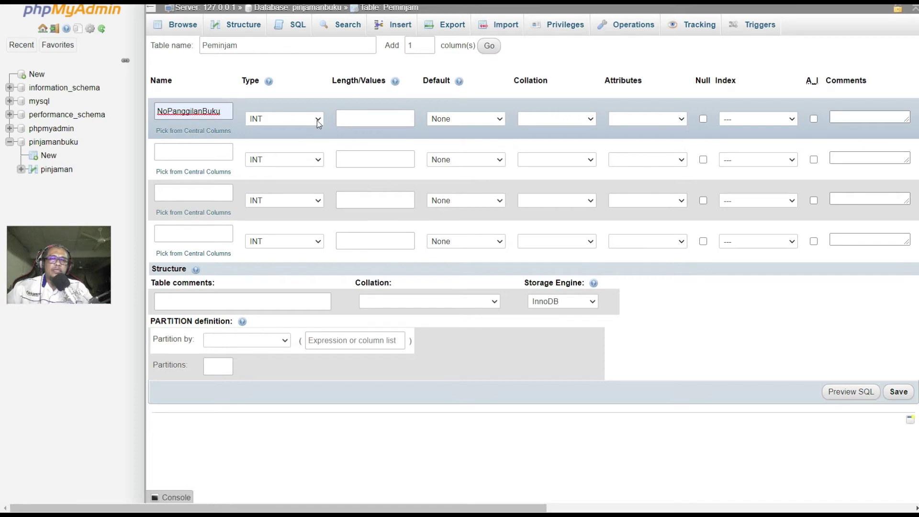
left_click(318, 120)
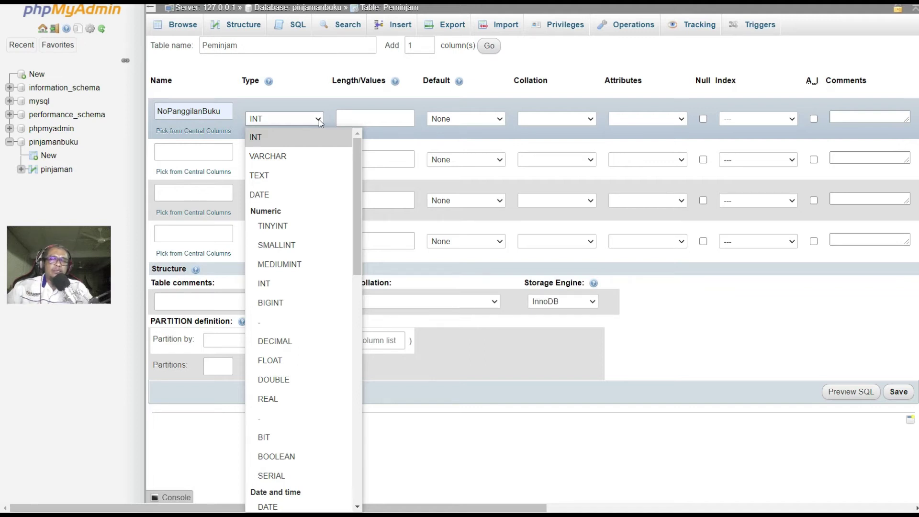
left_click(283, 158)
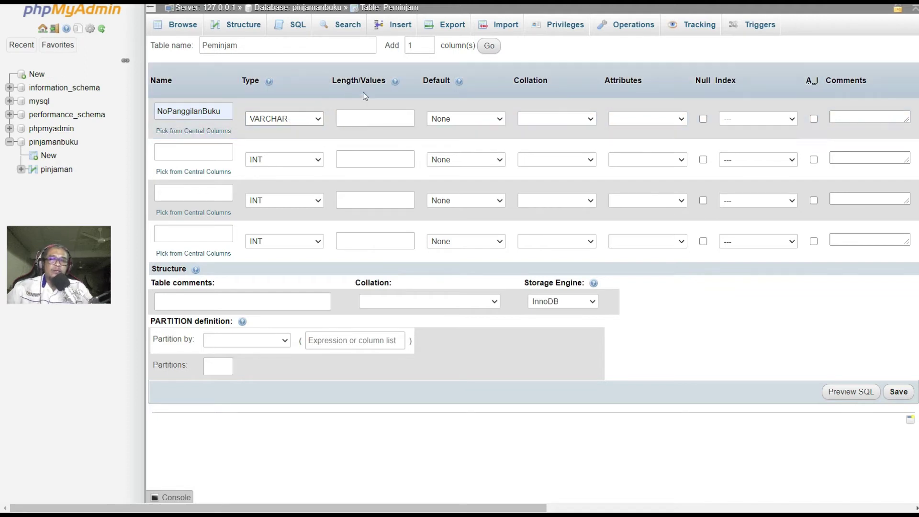
left_click(364, 121)
left_click(361, 124)
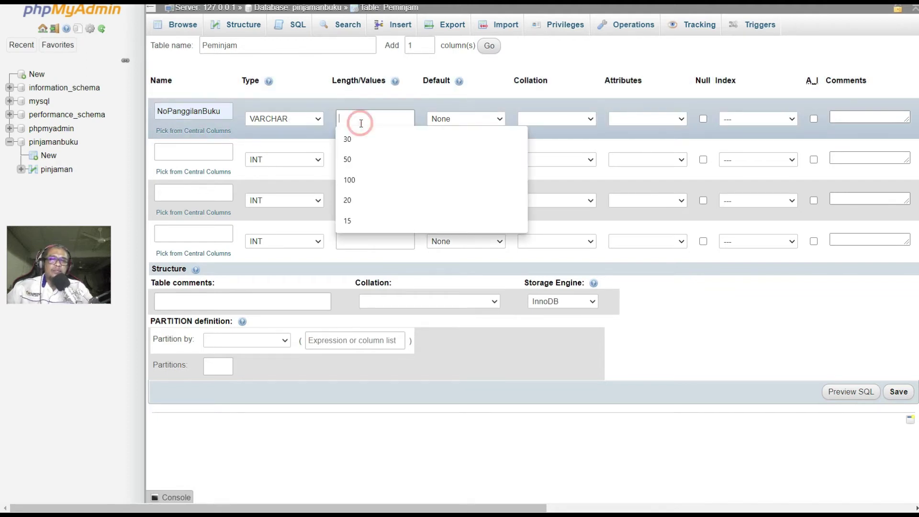
left_click(356, 137)
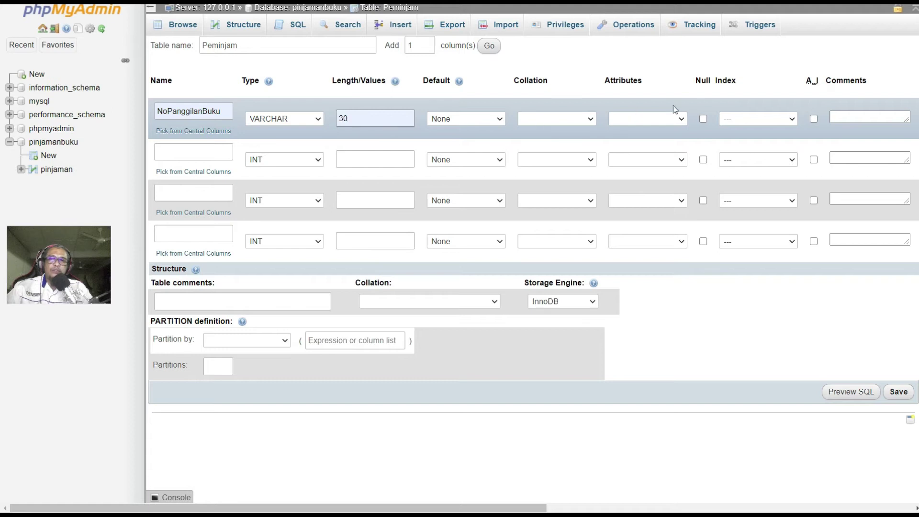
Step: Make the NoPanggilanBuku column the PRIMARY index of the table
left_click(792, 120)
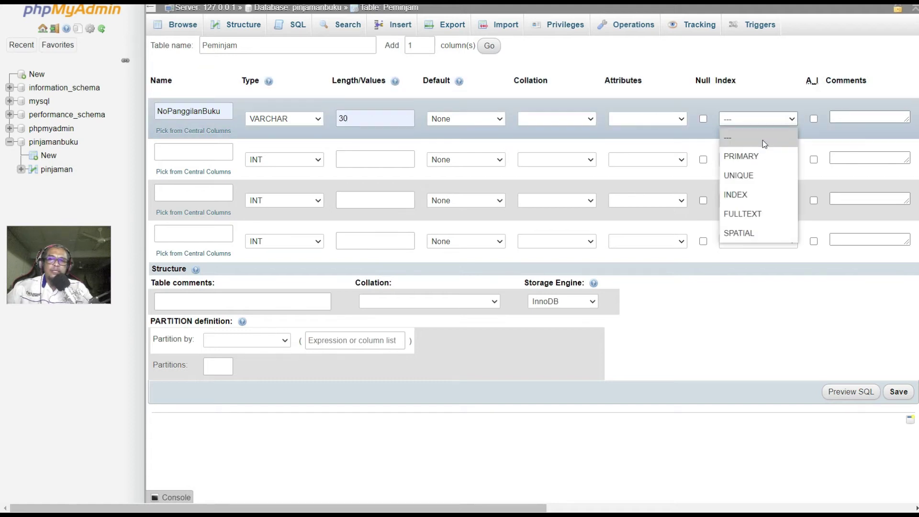
left_click(749, 162)
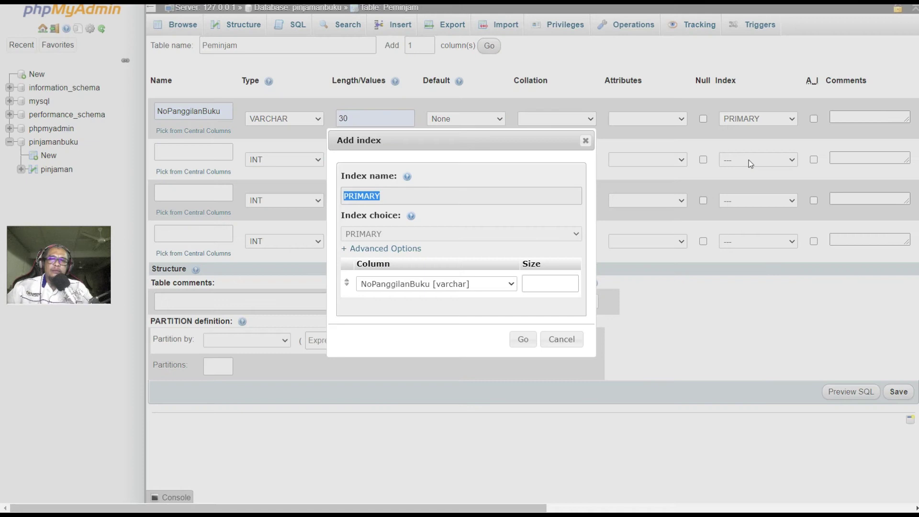
left_click(525, 338)
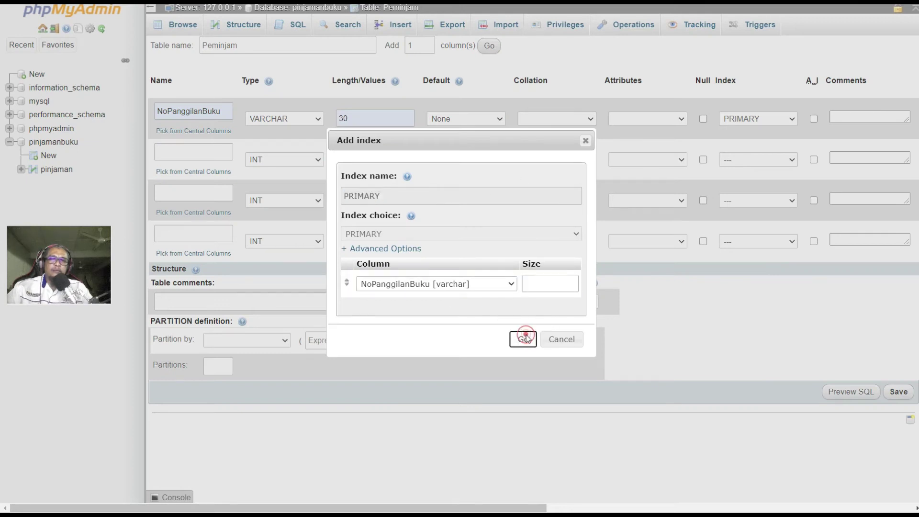
Step: Define the second column as NamaBuku with type TEXT and length 50
left_click(195, 155)
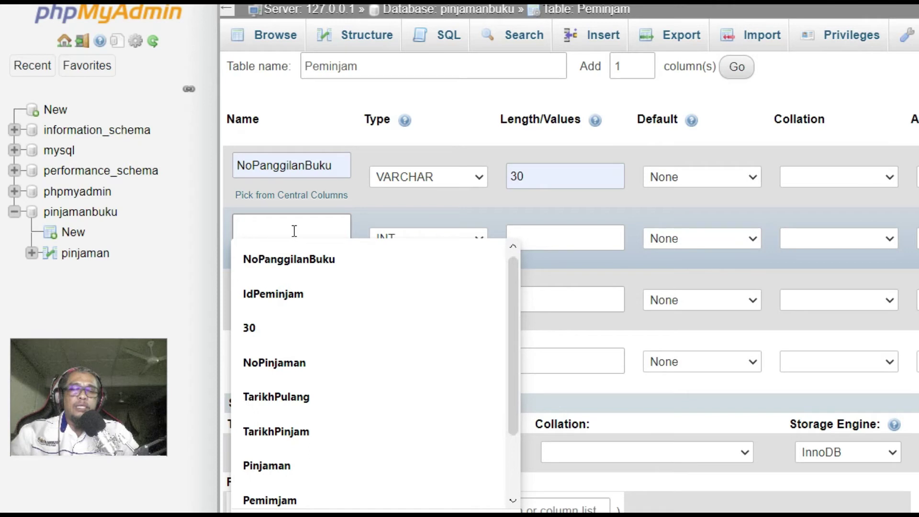
type("NamaBuku")
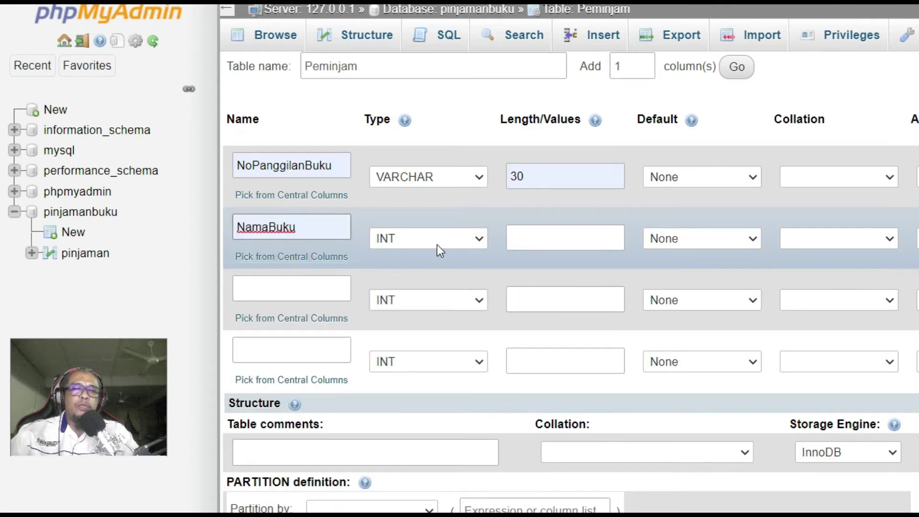
left_click(476, 240)
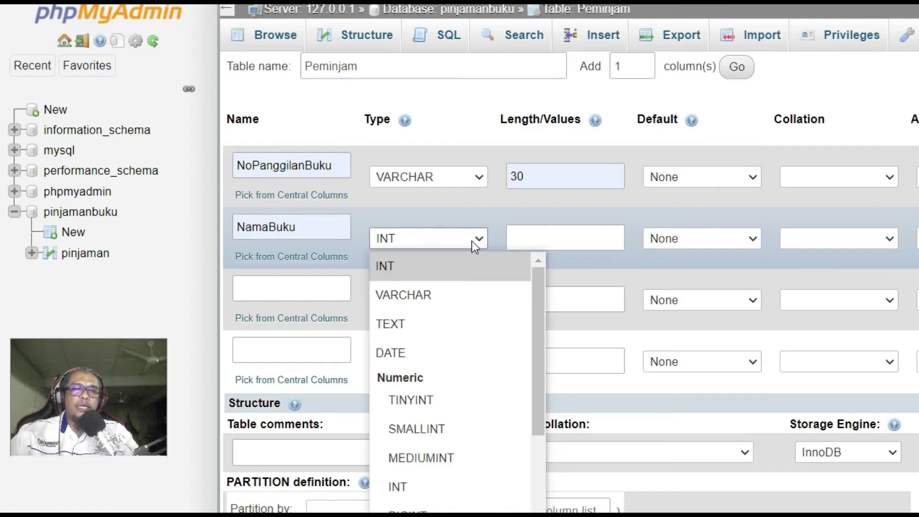
left_click(398, 325)
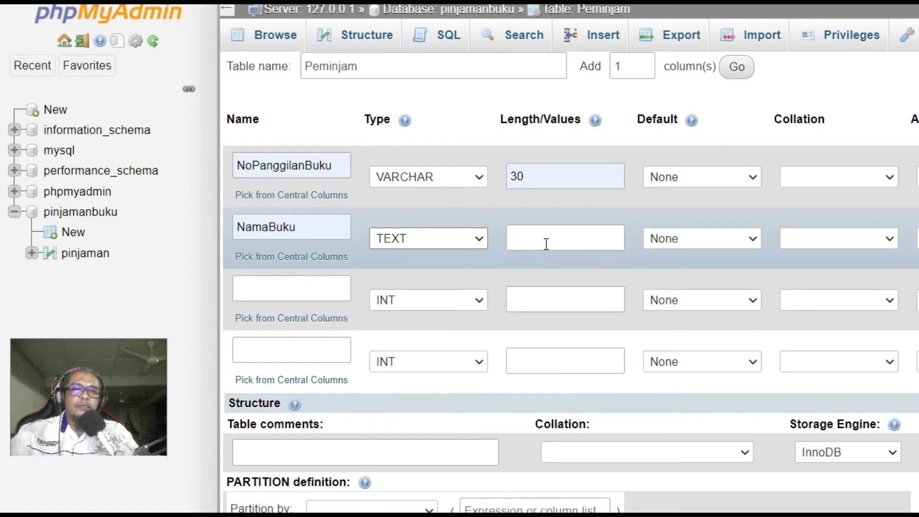
left_click(545, 235)
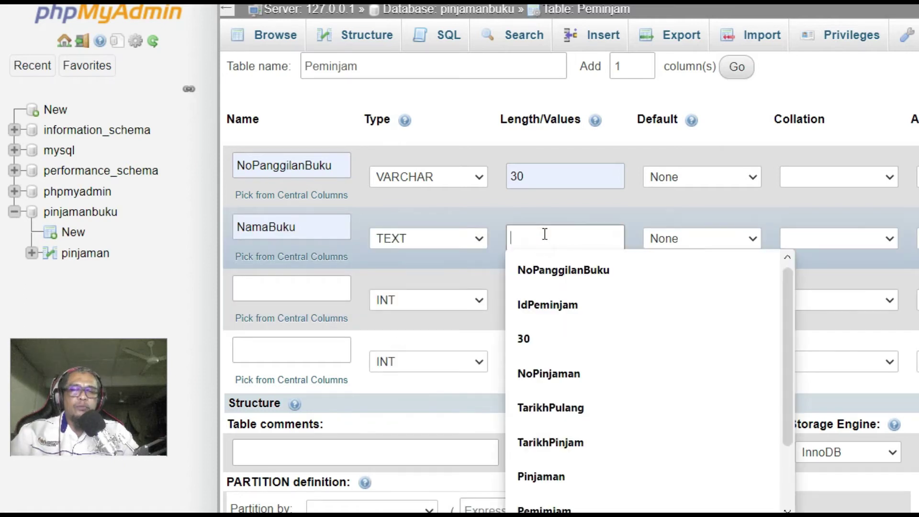
type("5")
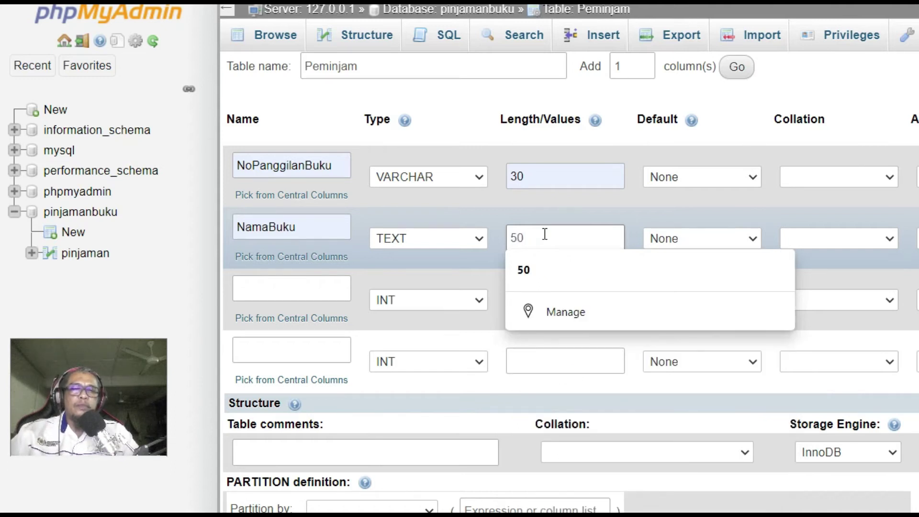
left_click(797, 263)
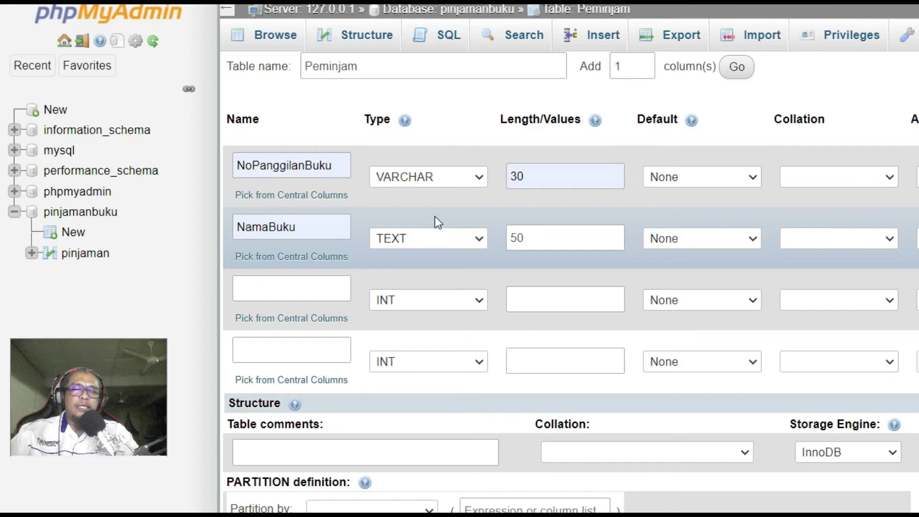
Step: Define the third column as Pengarang with type TEXT and length 50
left_click(278, 287)
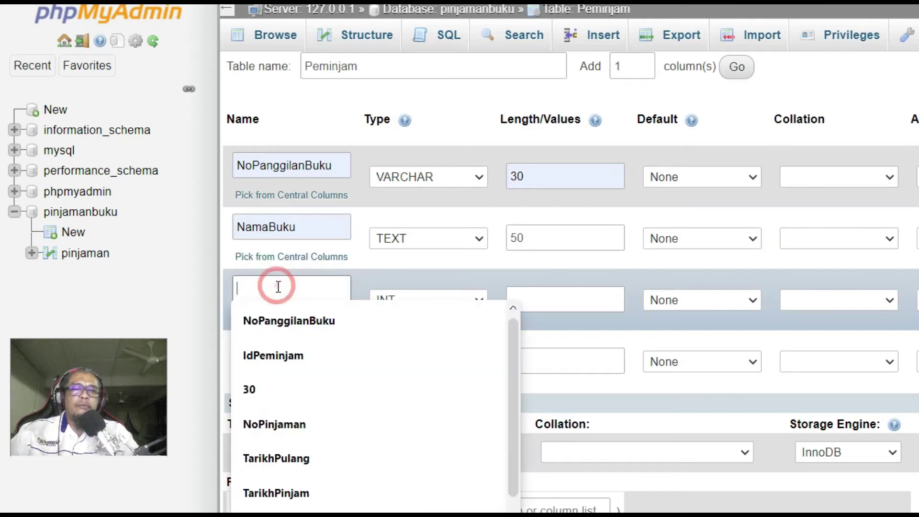
type("Pa")
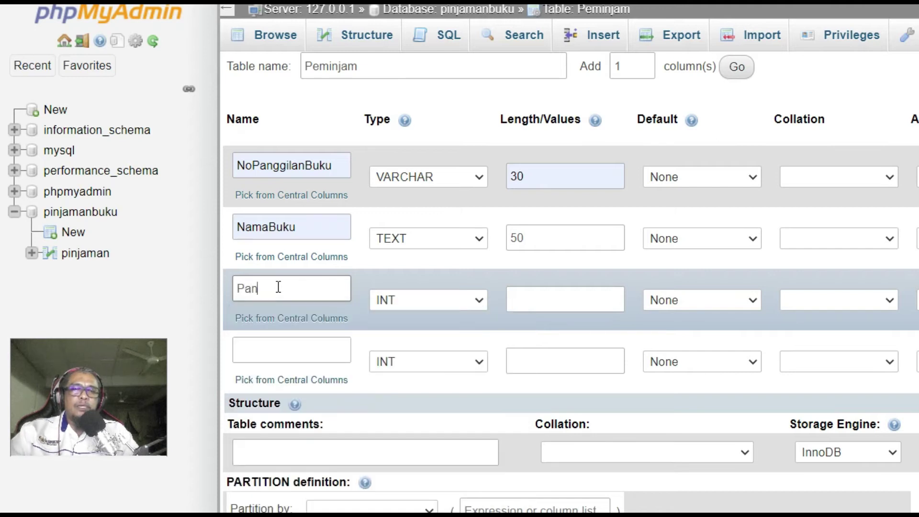
key("BackSpace")
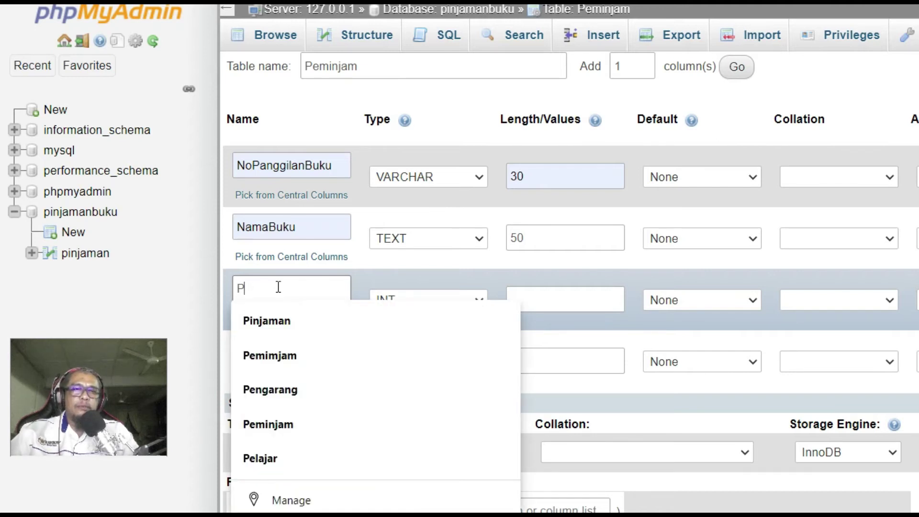
type("en")
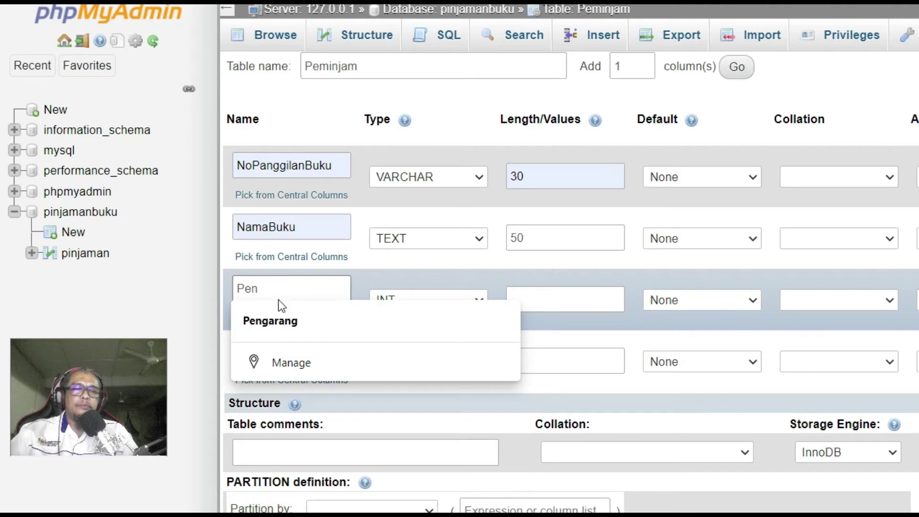
left_click(272, 321)
left_click(483, 300)
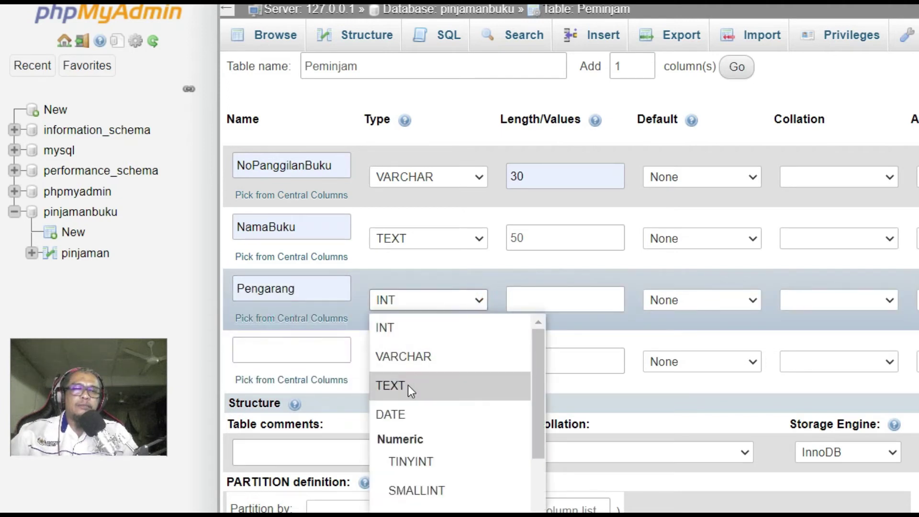
left_click(410, 386)
left_click(538, 302)
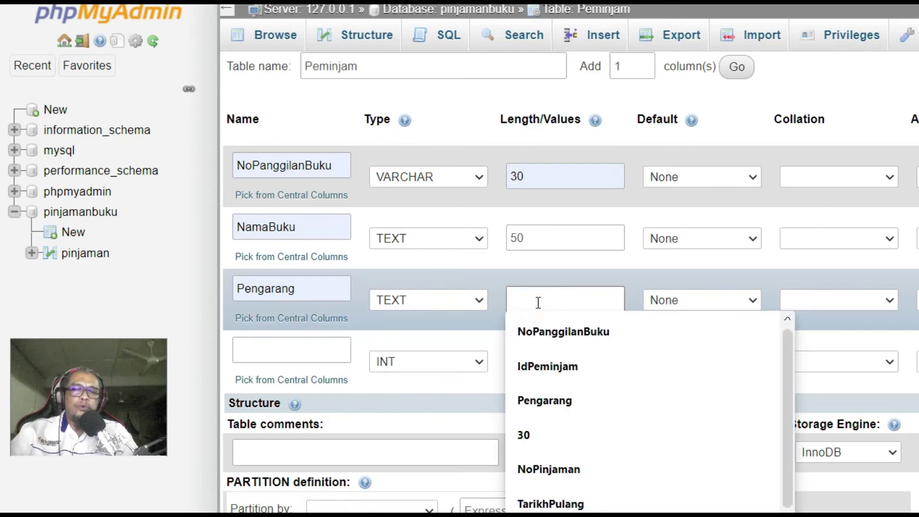
type("5")
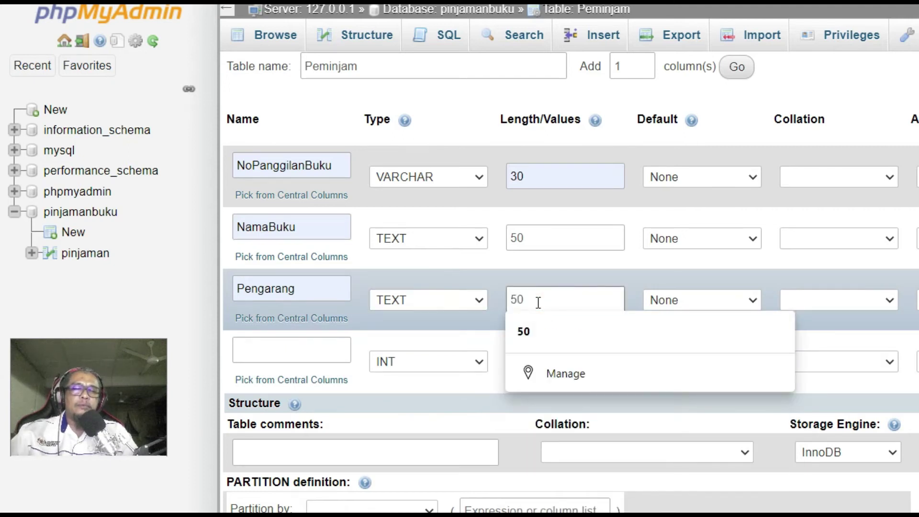
type("0")
left_click(523, 331)
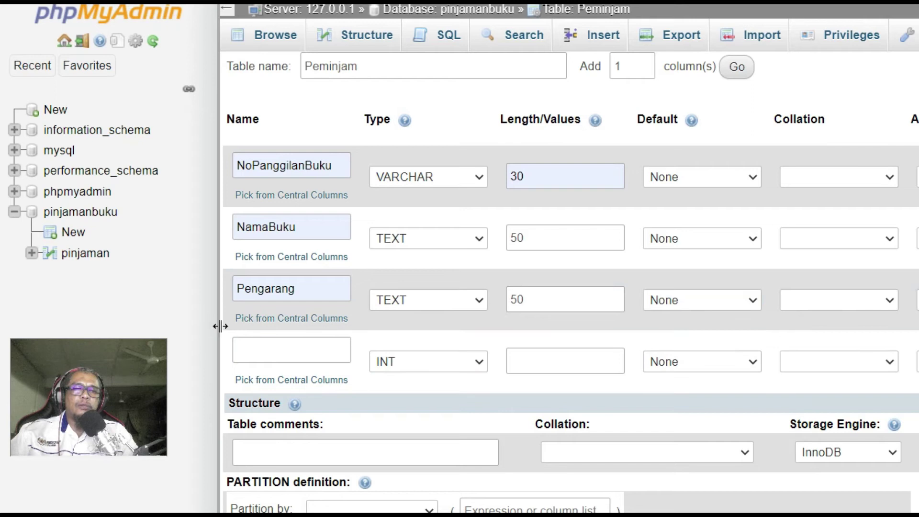
Step: Define the fourth column as Subjek with type TEXT and length 50, and save the Peminjam table
left_click(282, 348)
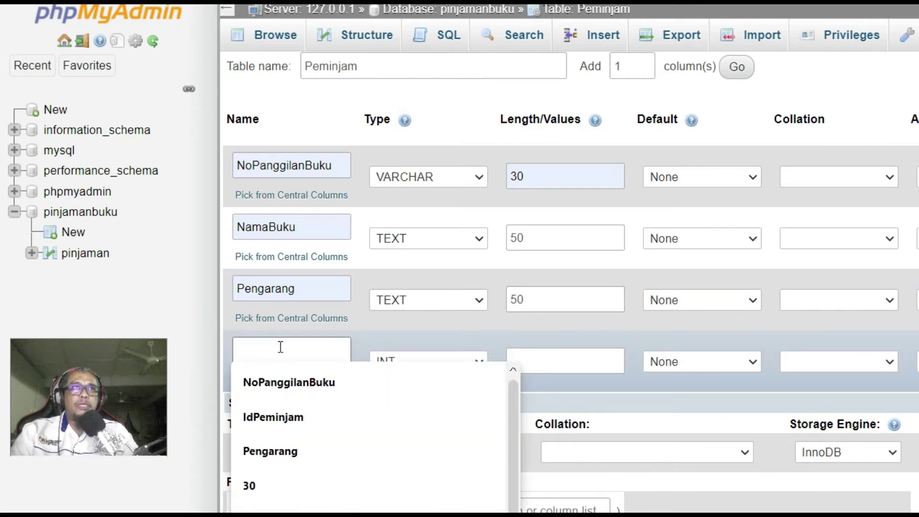
type("Subjek")
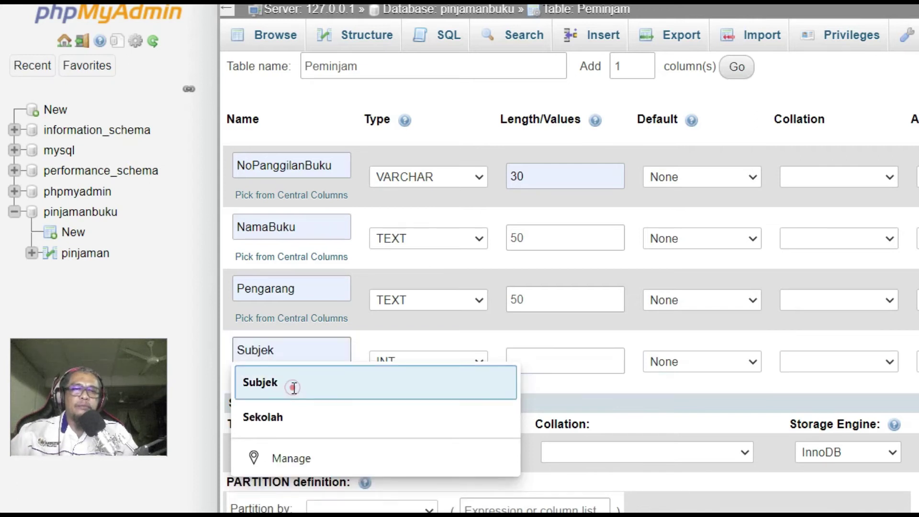
left_click(293, 385)
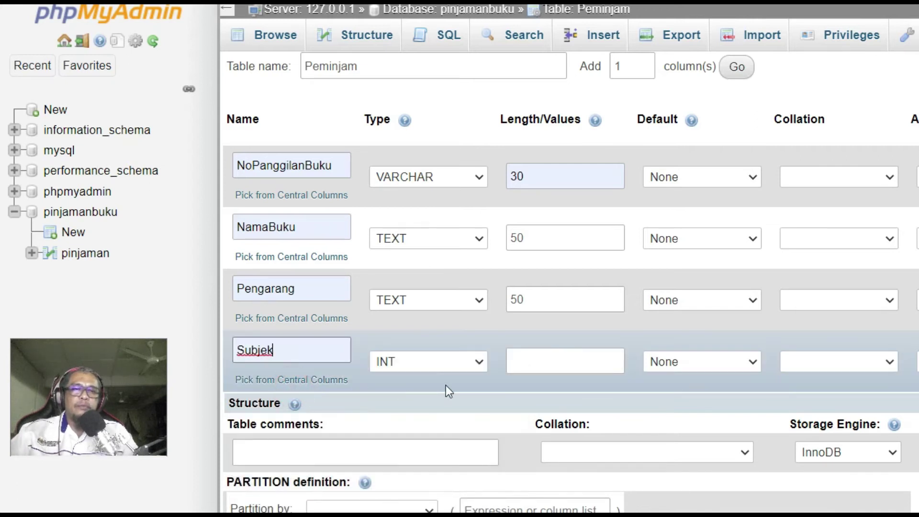
left_click(478, 359)
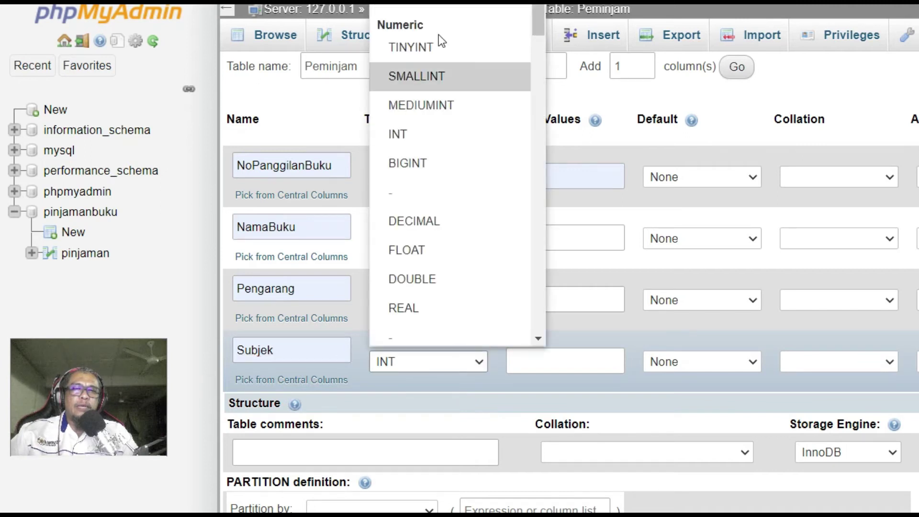
scroll(473, 96, "down", 5)
left_click(472, 95)
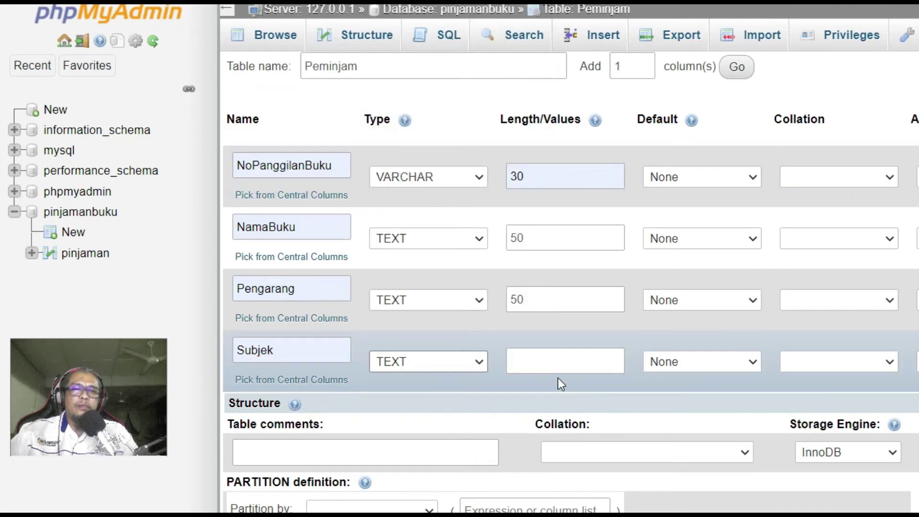
left_click(531, 360)
type("5")
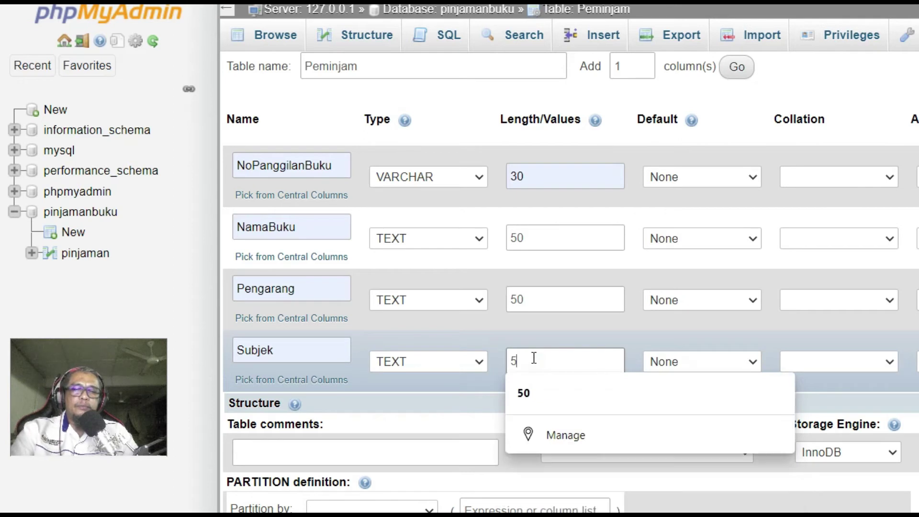
type("0")
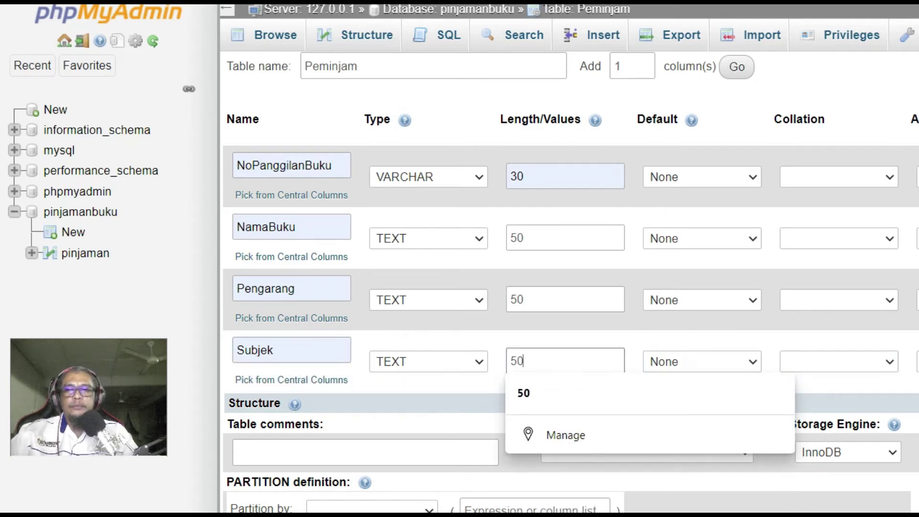
left_click(671, 324)
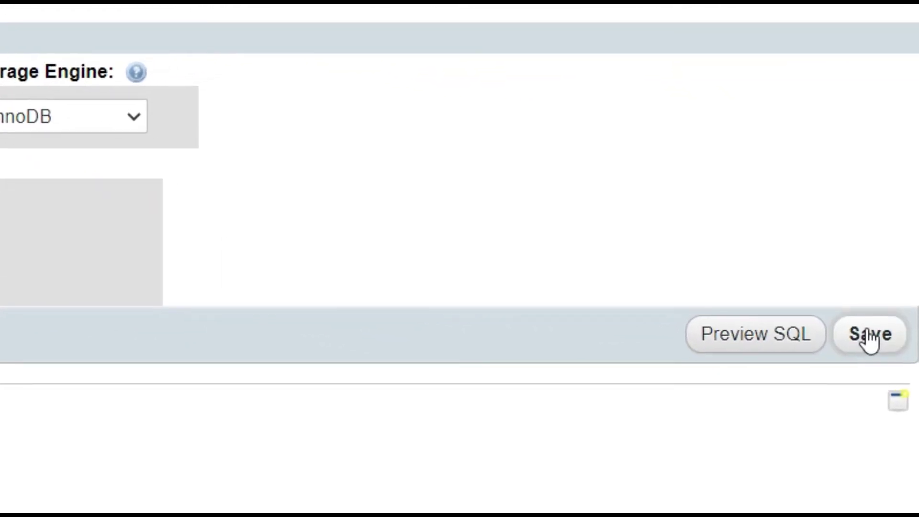
left_click(869, 335)
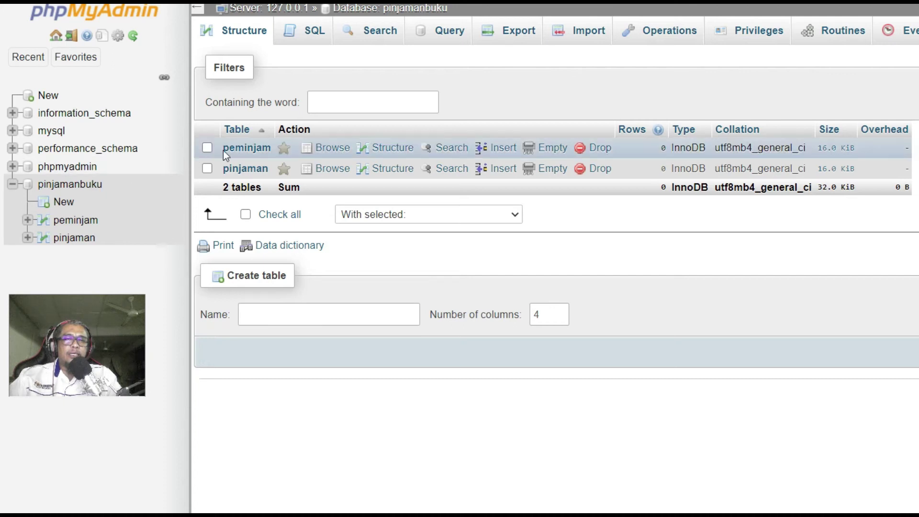
Step: Rename the peminjam table to Buku by moving it within the pinjamanbuku database
left_click(249, 149)
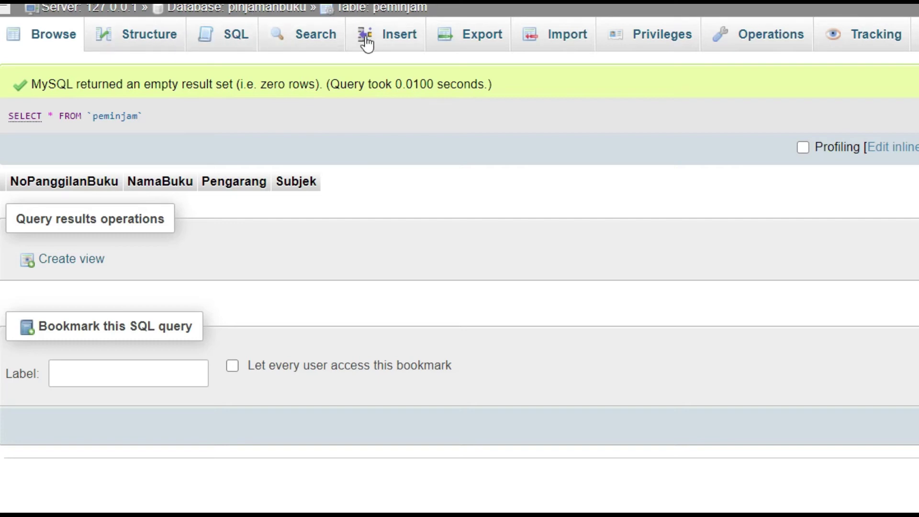
left_click(772, 36)
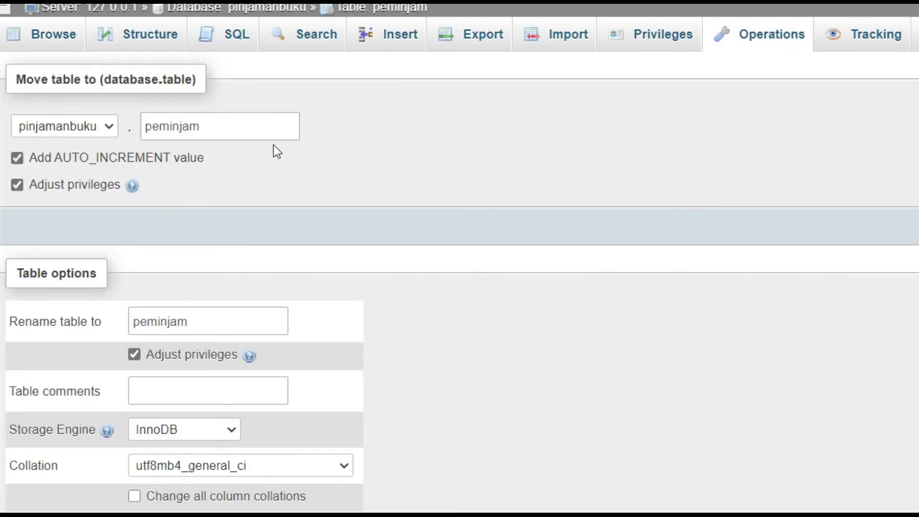
left_click(214, 128)
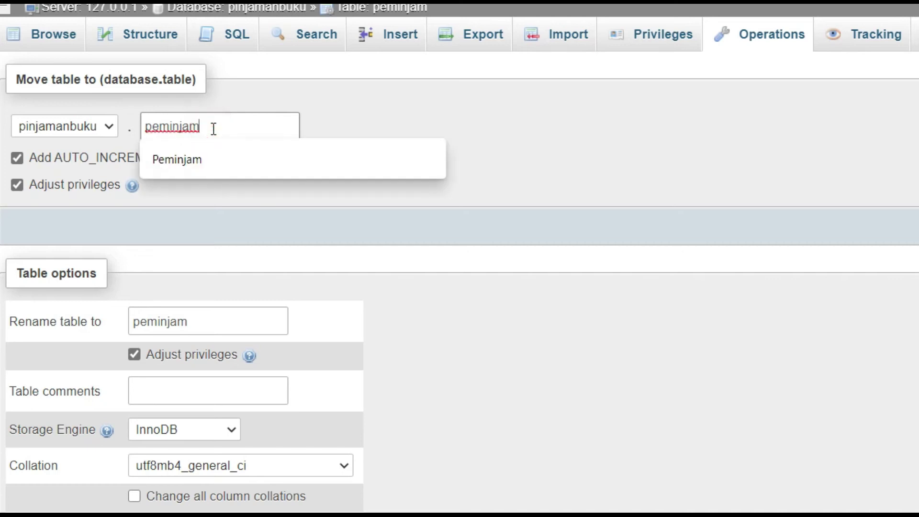
key("BackSpace")
key("BackSpace")
key("BackSpace")
type("Buku")
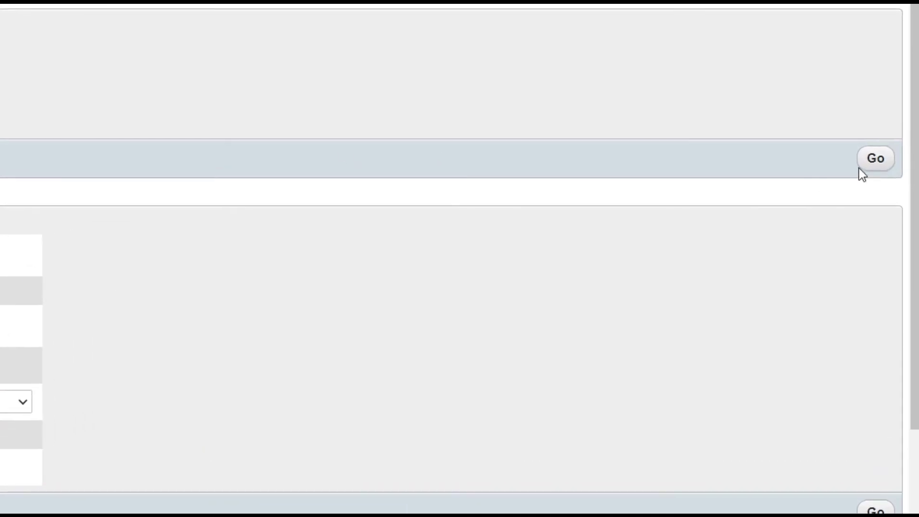
left_click(876, 165)
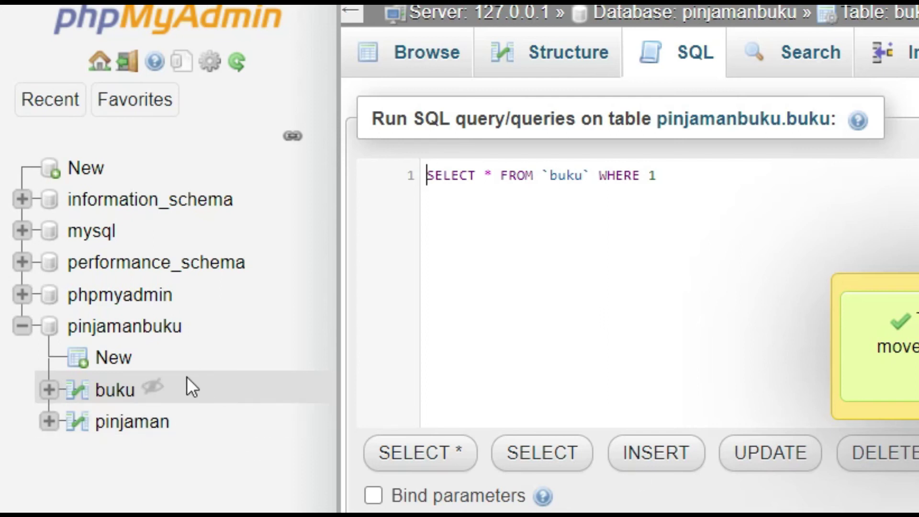
left_click(48, 392)
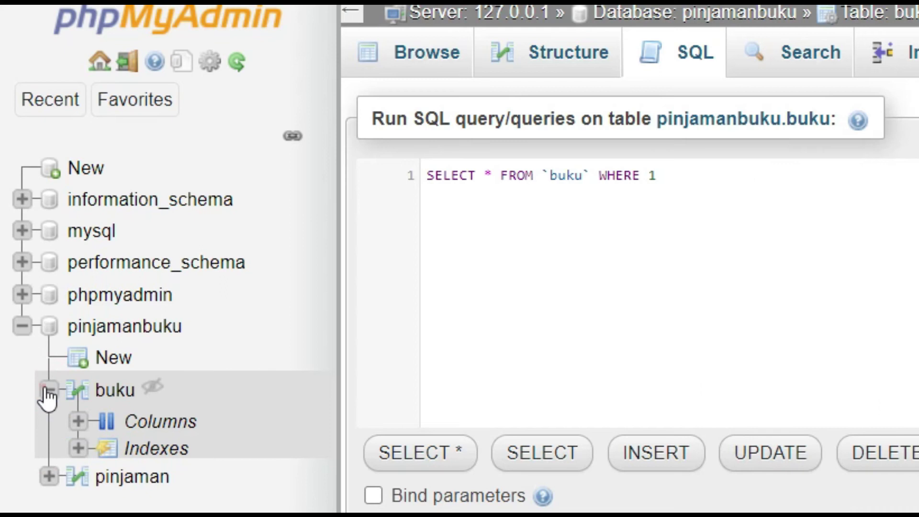
left_click(47, 390)
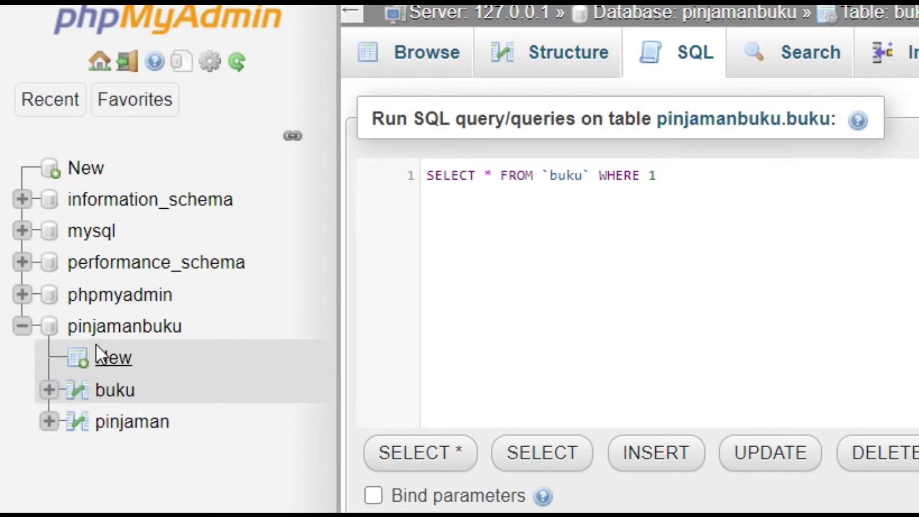
Step: Start a new table named Peminjam with 3 columns in the pinjamanbuku database
left_click(124, 326)
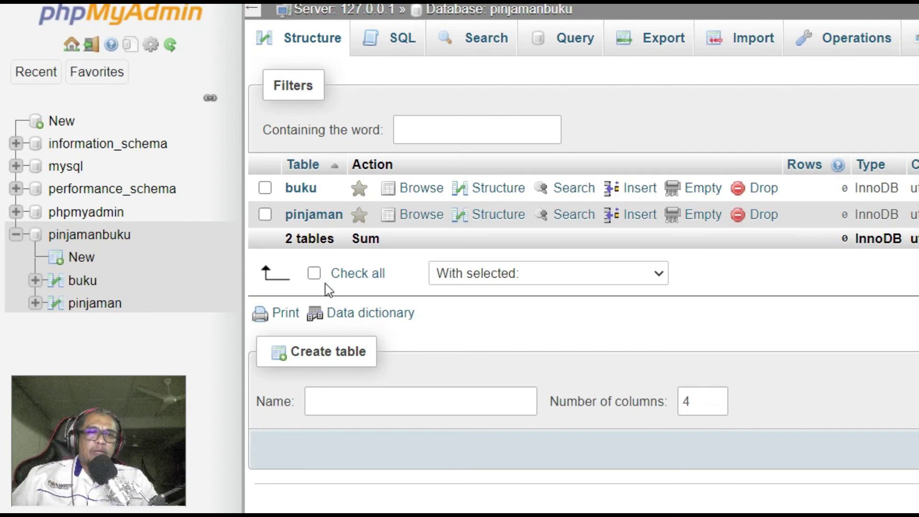
left_click(347, 407)
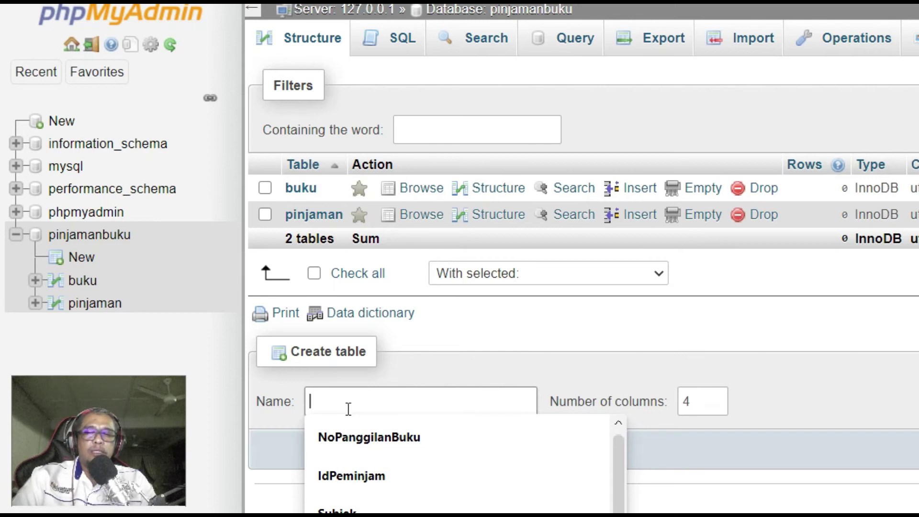
type("P")
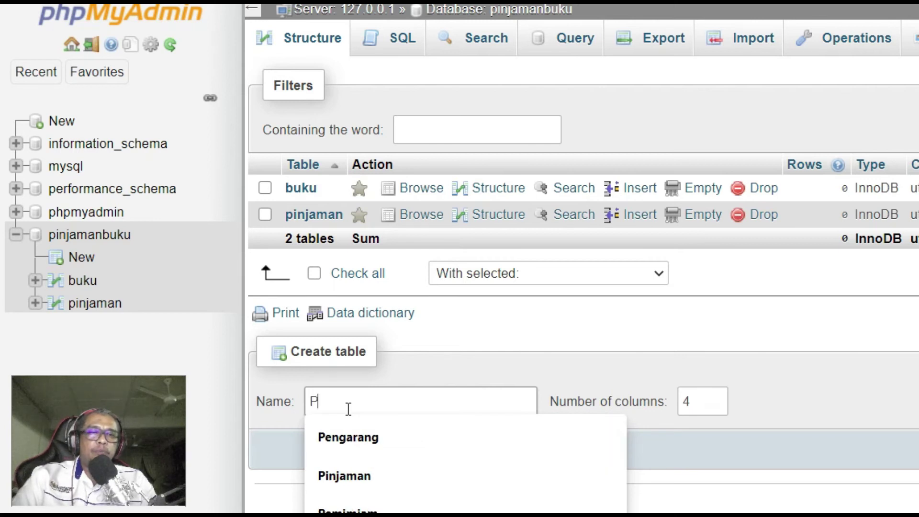
type("eminjam")
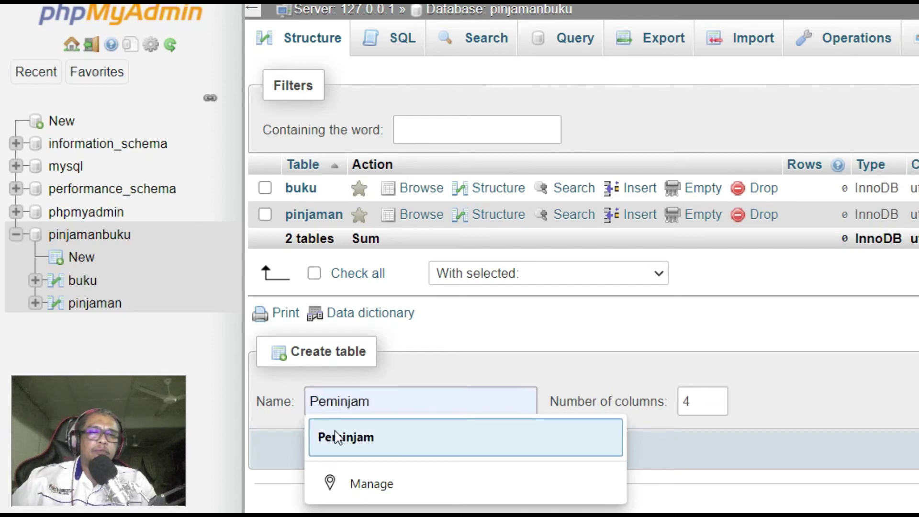
left_click(335, 437)
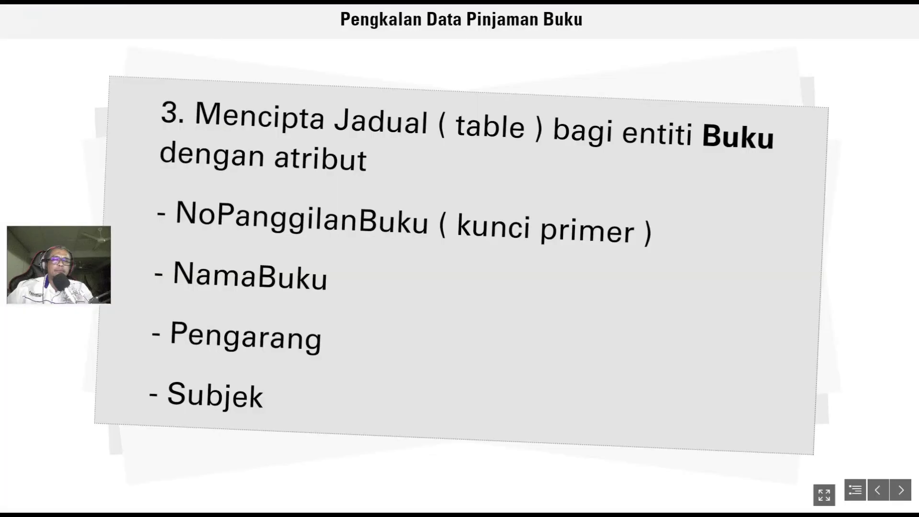
left_click(341, 210)
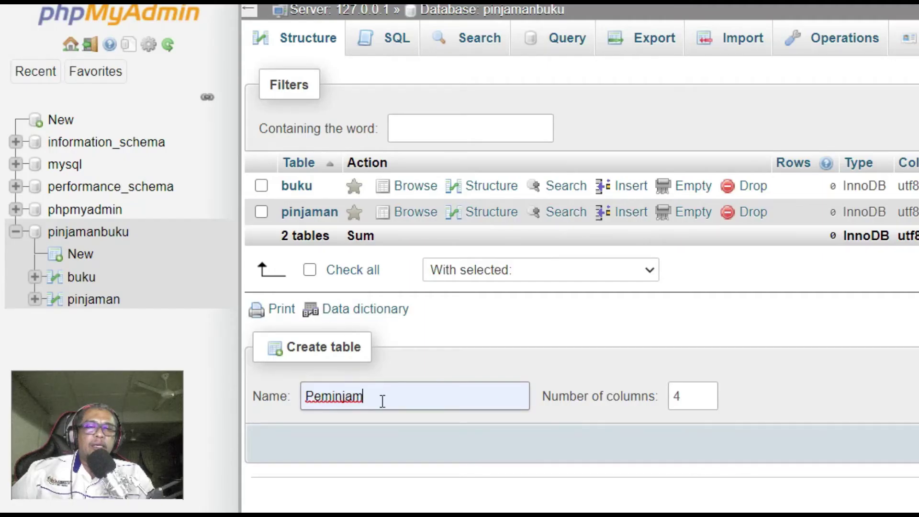
left_click(684, 396)
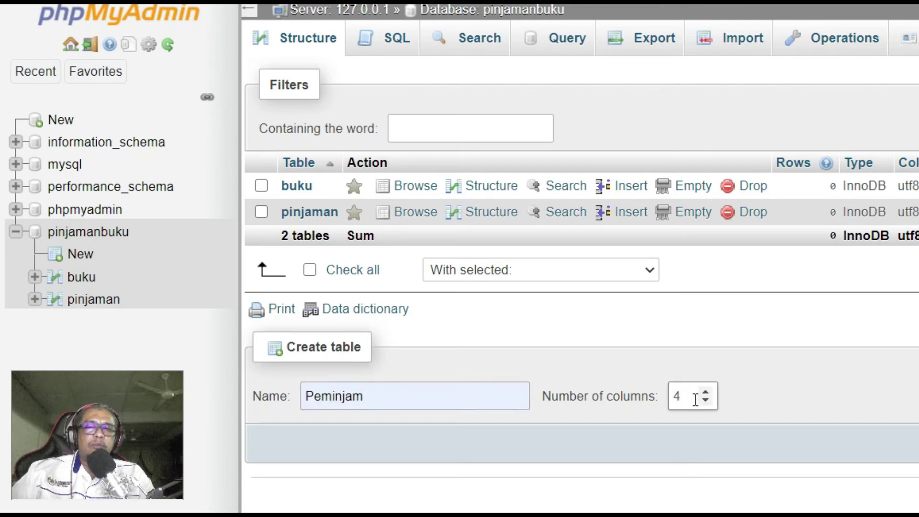
left_click(705, 404)
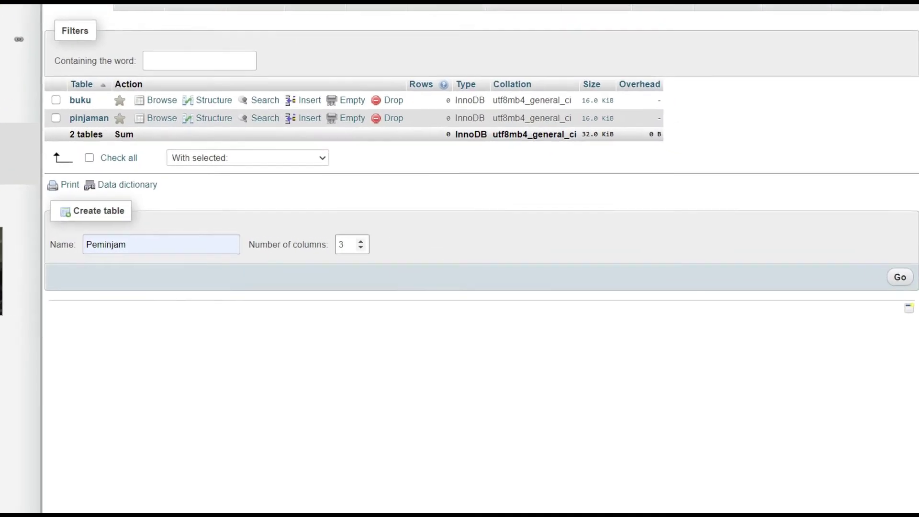
left_click(900, 277)
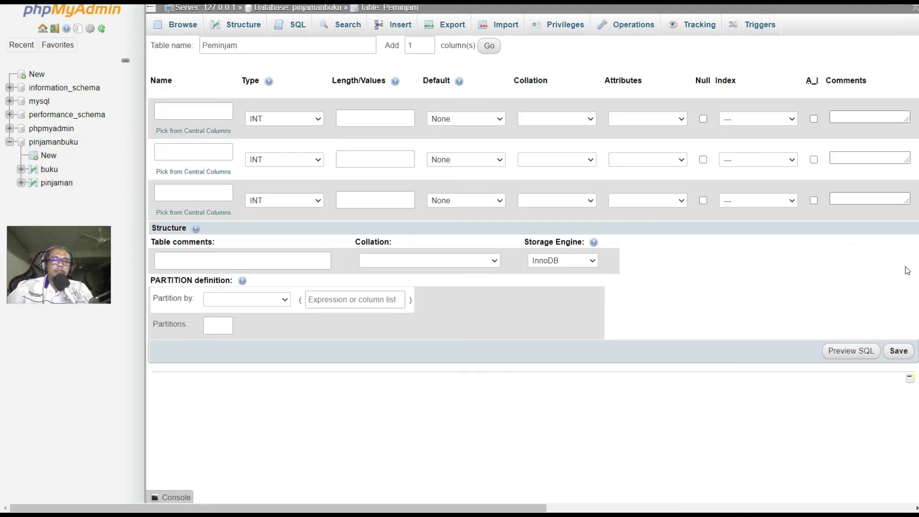
Step: Define the first column as IdPeminjam with type VARCHAR and length 30
left_click(196, 114)
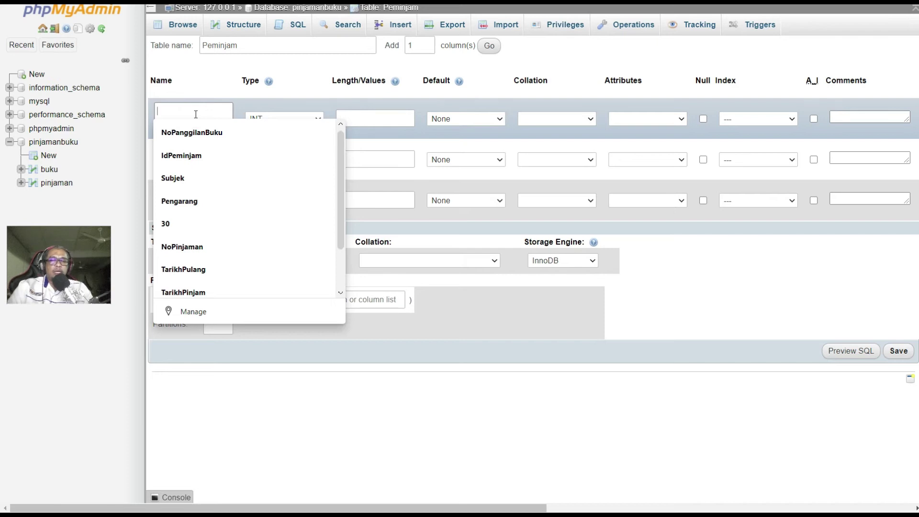
type("IdPeminjam")
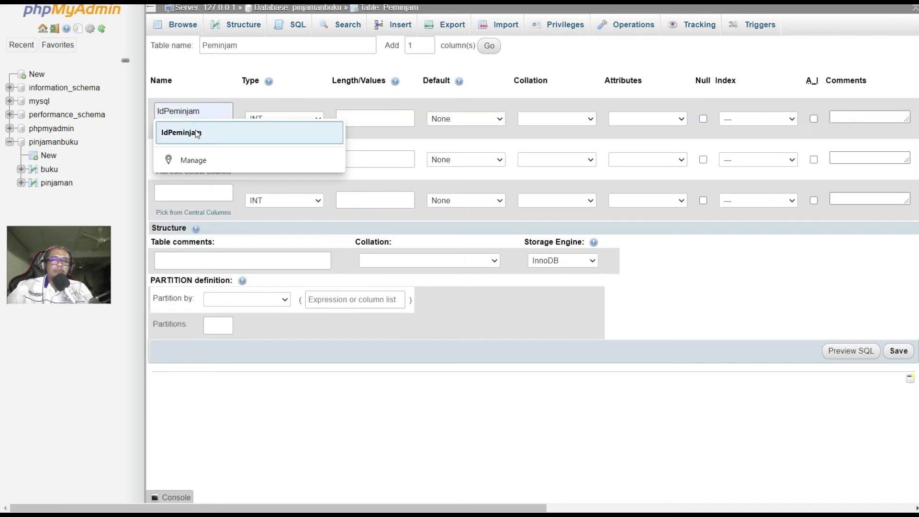
left_click(196, 132)
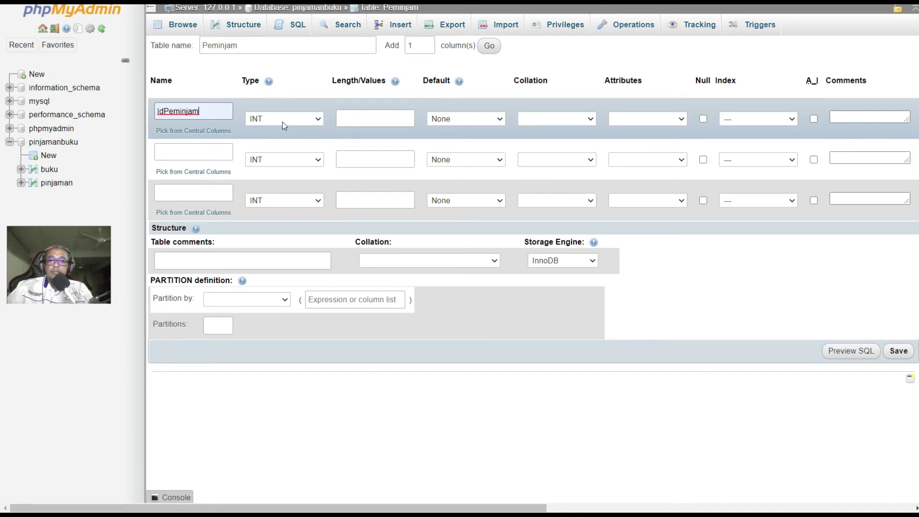
left_click(317, 119)
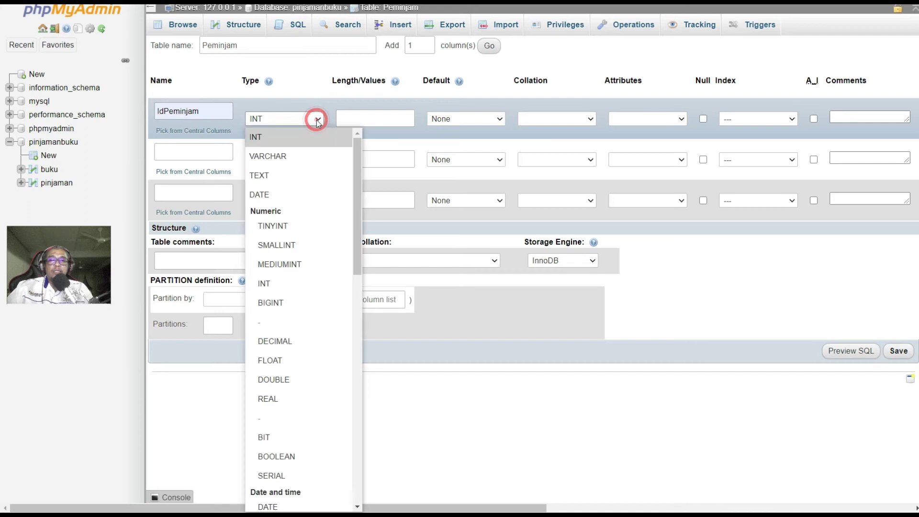
left_click(270, 156)
left_click(346, 121)
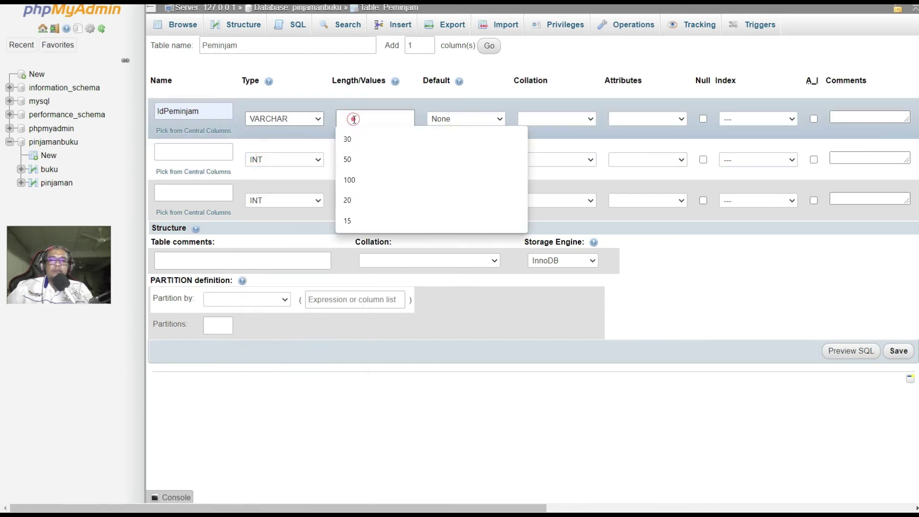
left_click(353, 144)
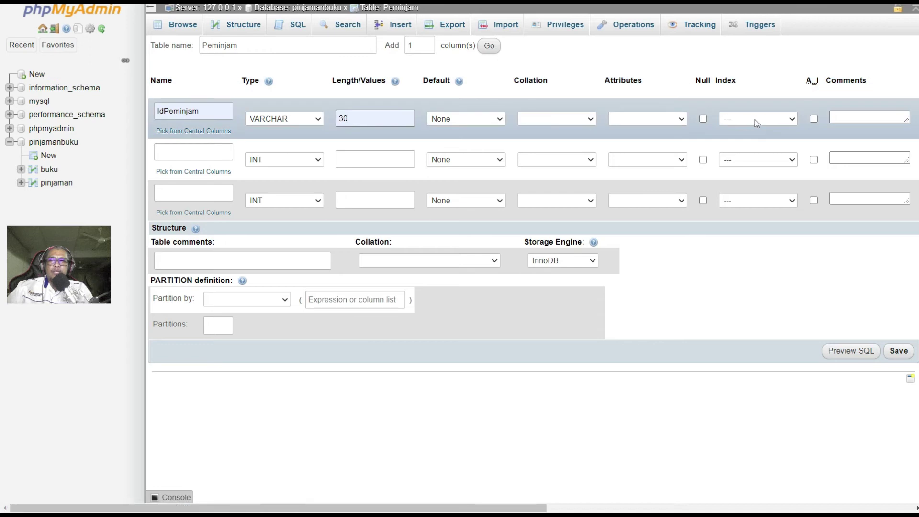
Step: Make the IdPeminjam column the PRIMARY index of the table
left_click(791, 120)
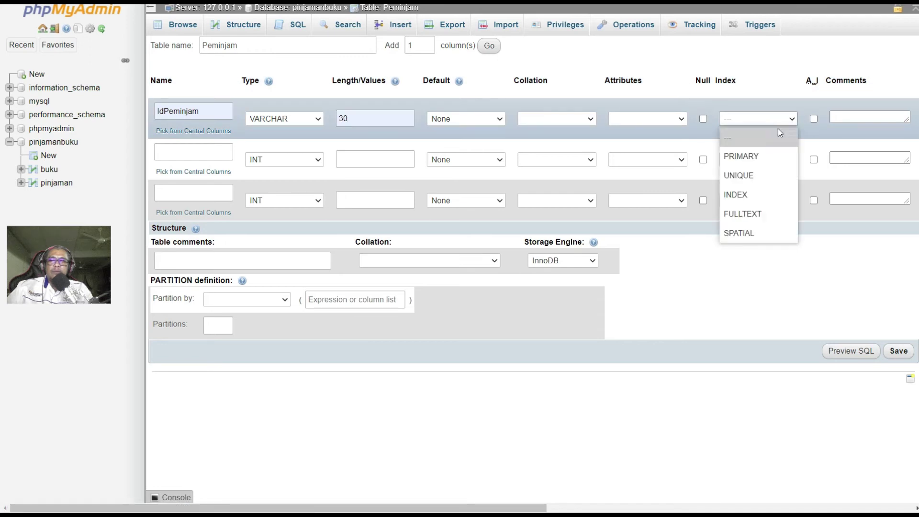
left_click(747, 157)
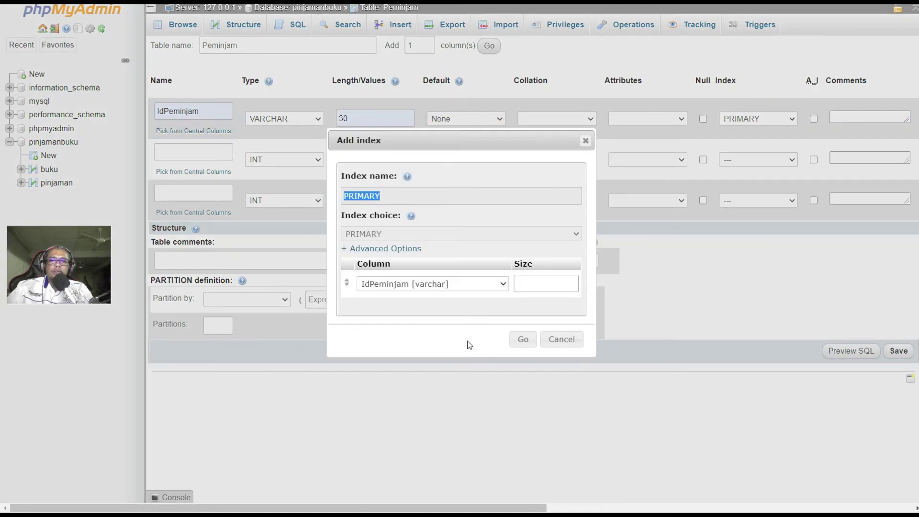
left_click(522, 339)
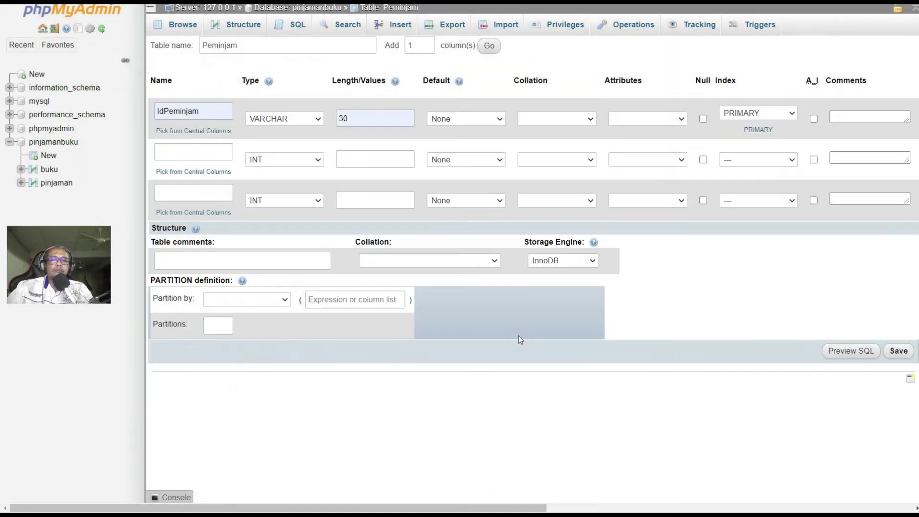
Step: Define the second column as NamaPeminjam with type TEXT and length 50
left_click(177, 155)
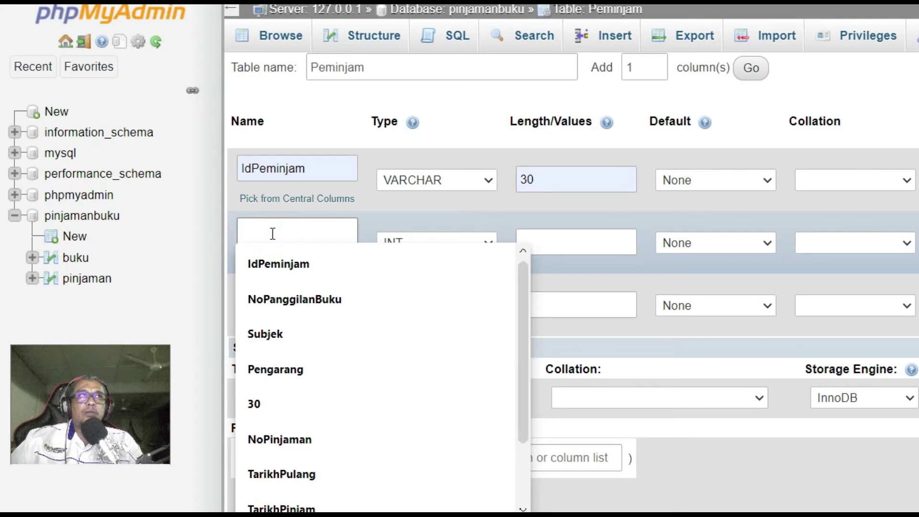
type("NamaPeminjam")
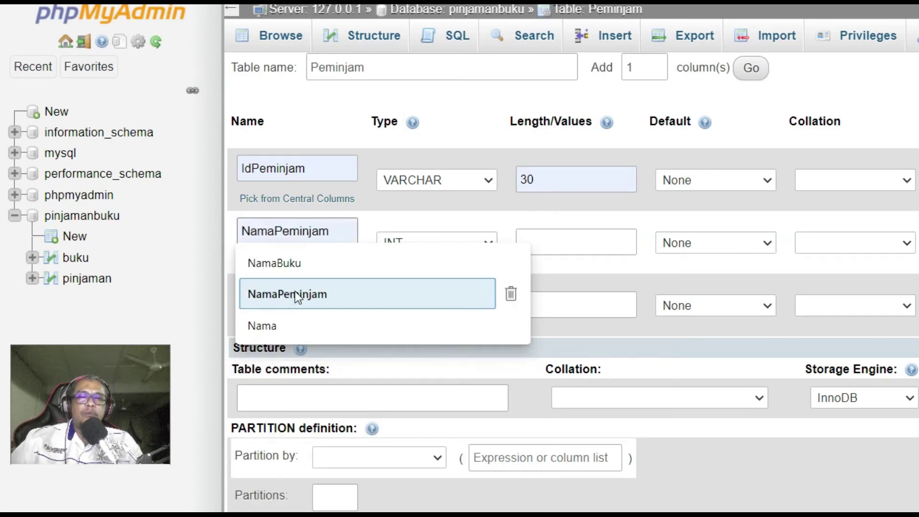
left_click(294, 294)
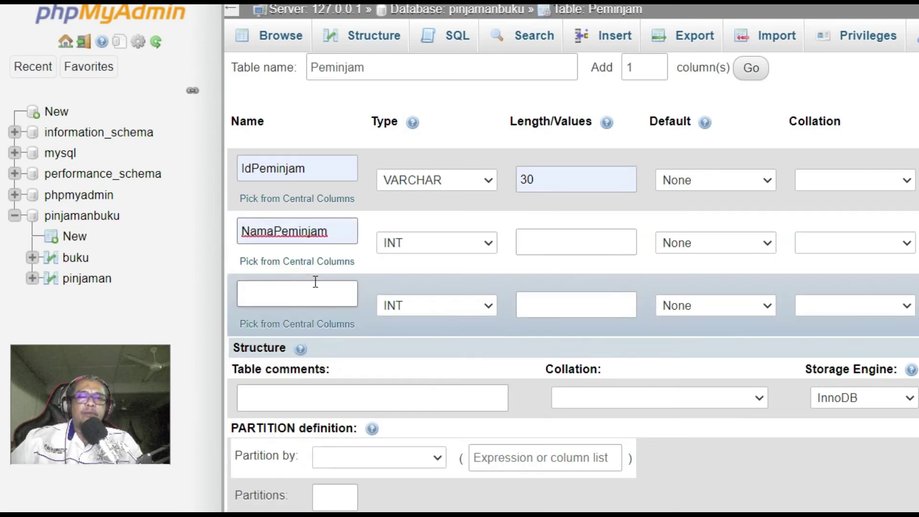
left_click(499, 251)
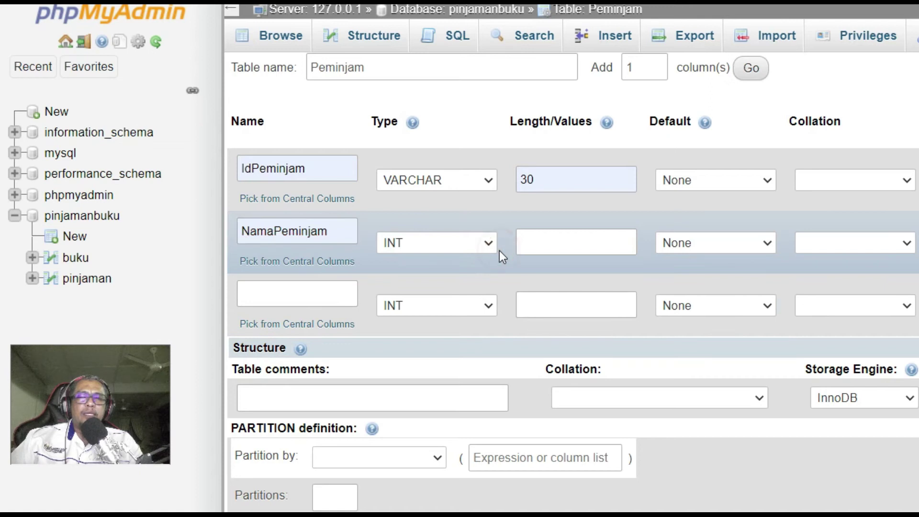
left_click(490, 243)
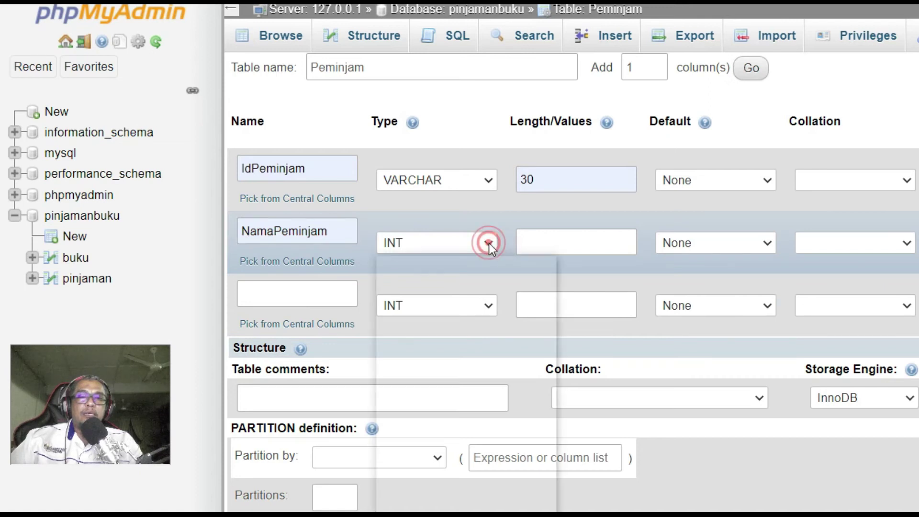
left_click(404, 328)
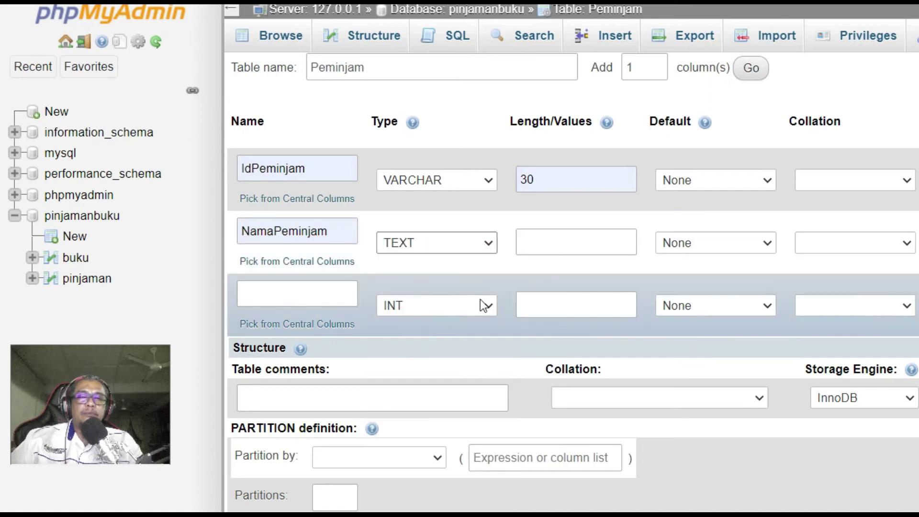
left_click(553, 254)
left_click(541, 242)
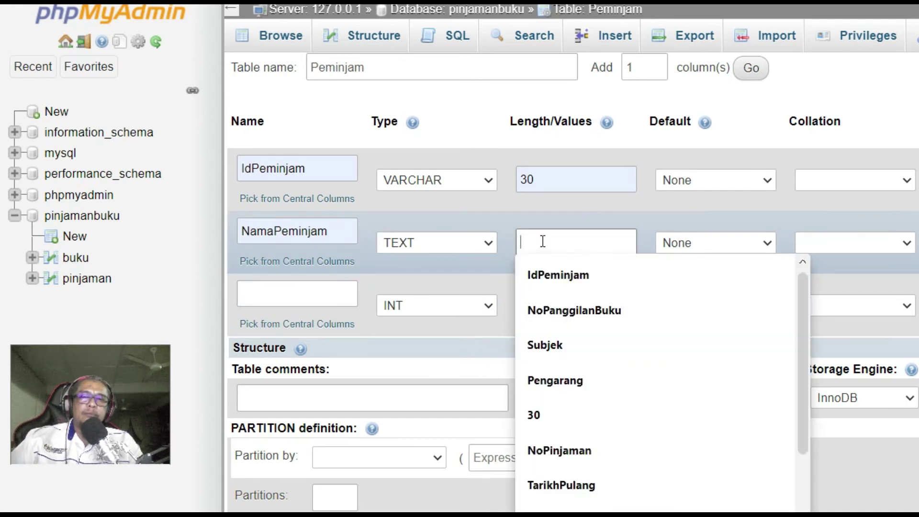
type("3")
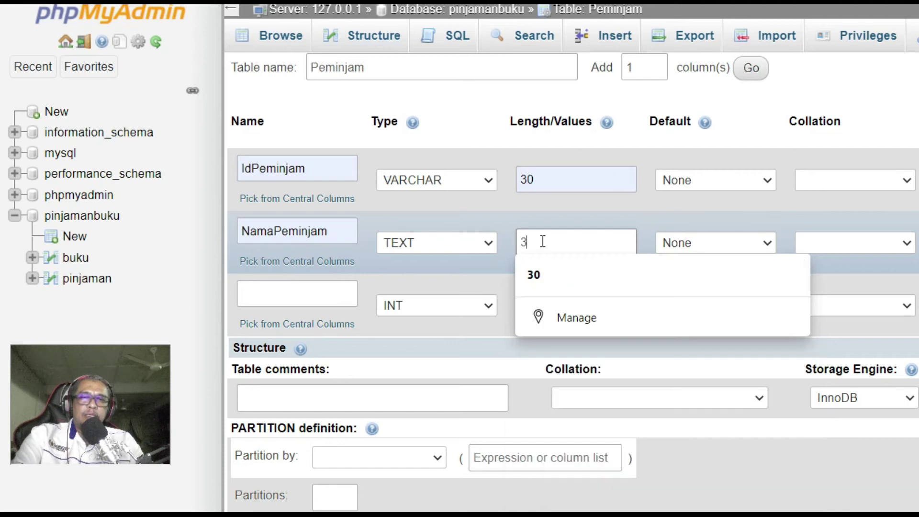
key("BackSpace")
type("50")
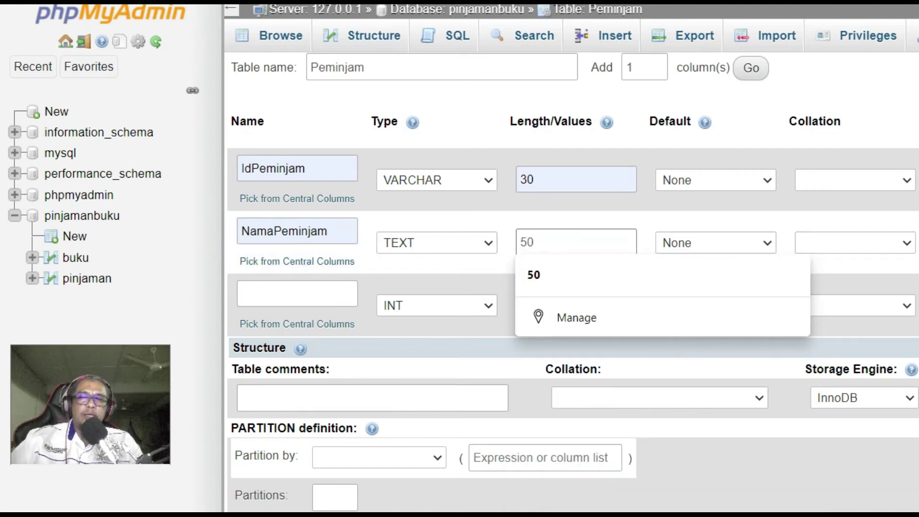
left_click(534, 275)
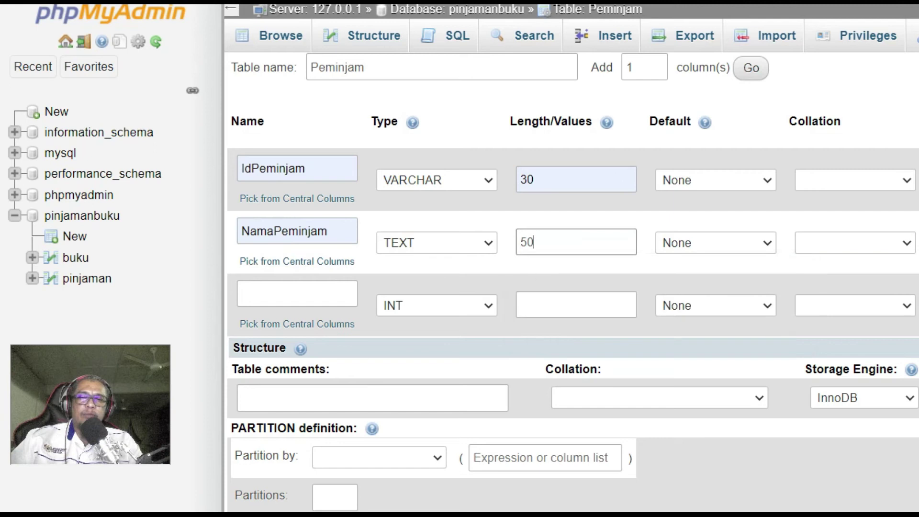
Step: Define the third column as TelefonPeminjam with type TEXT and length 20
left_click(280, 299)
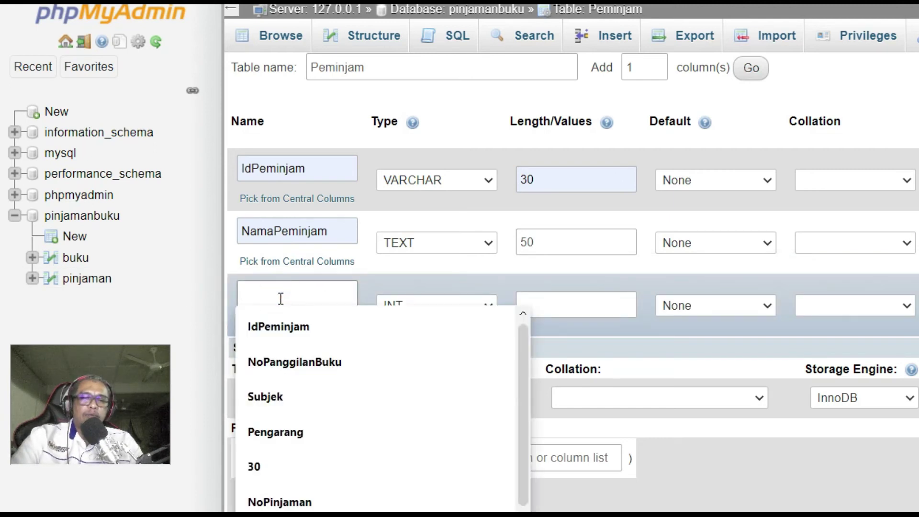
type("TelefonPeminjam")
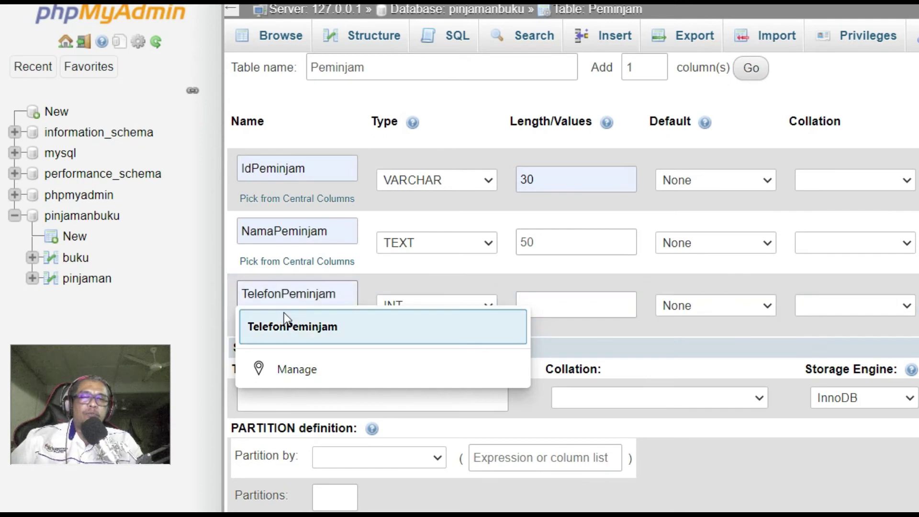
left_click(294, 329)
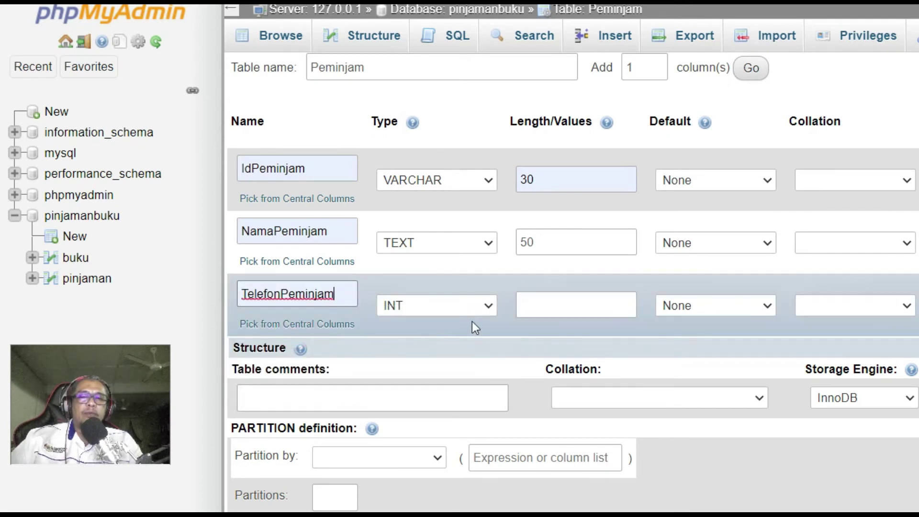
left_click(484, 308)
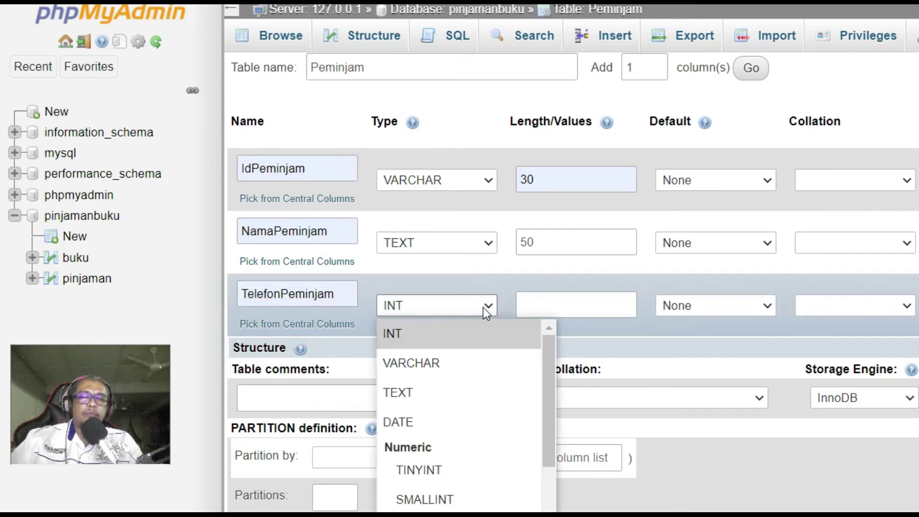
left_click(421, 394)
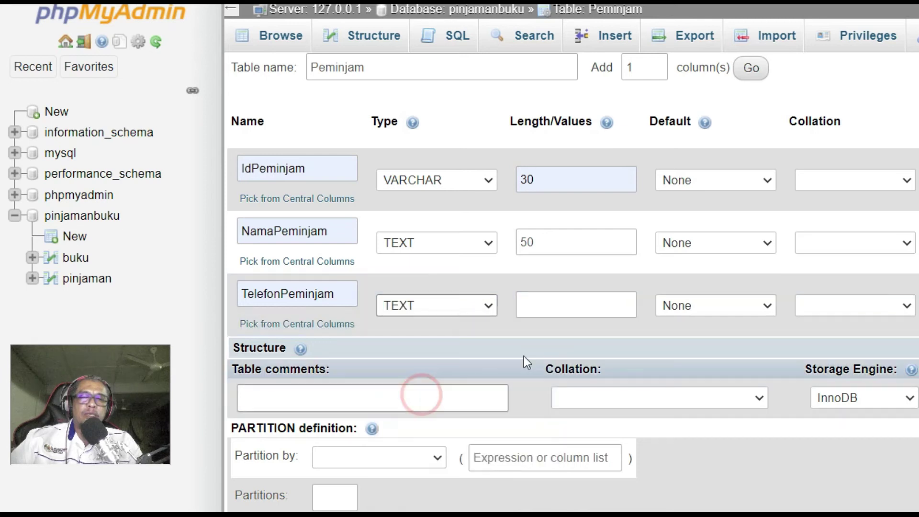
left_click(559, 312)
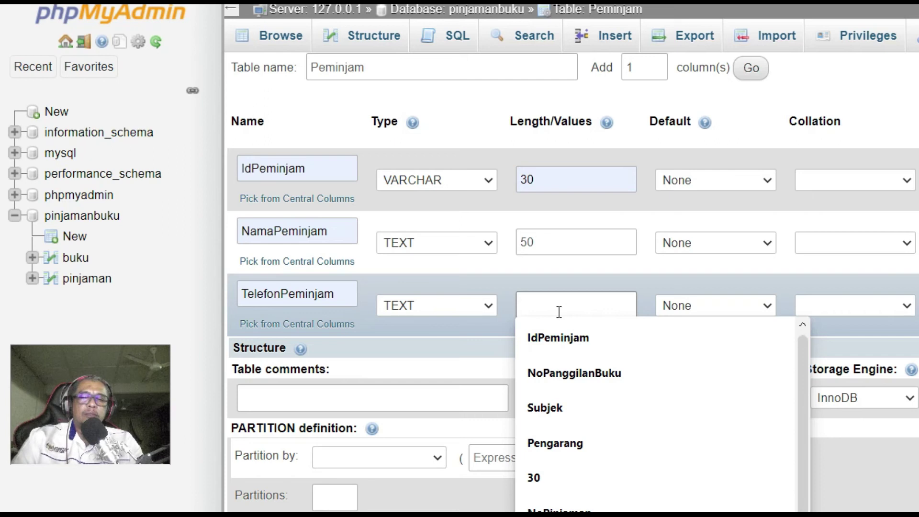
type("20")
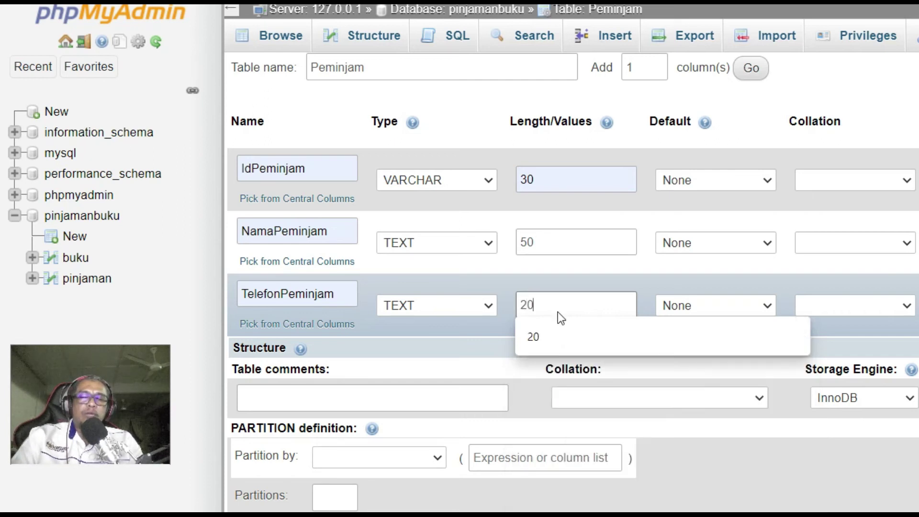
Step: Save the Peminjam table and return to the table overview of the pinjamanbuku database
left_click(785, 431)
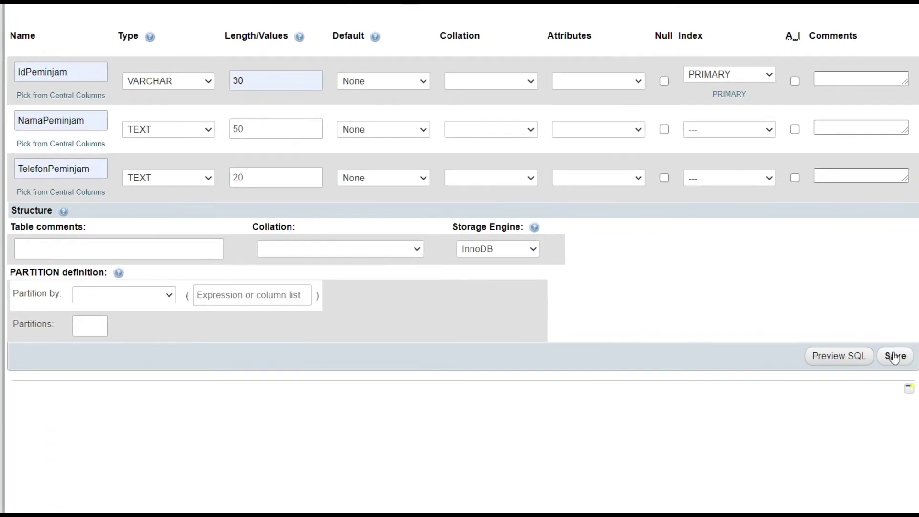
left_click(894, 361)
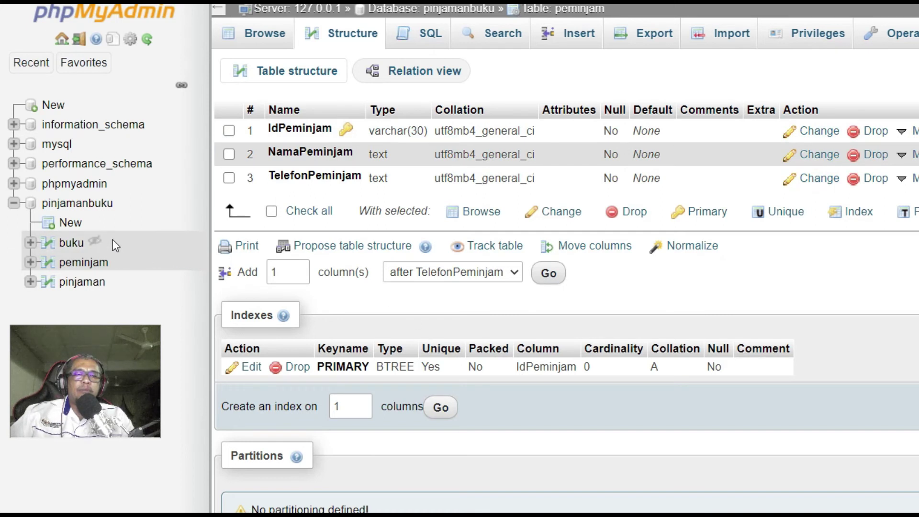
left_click(91, 207)
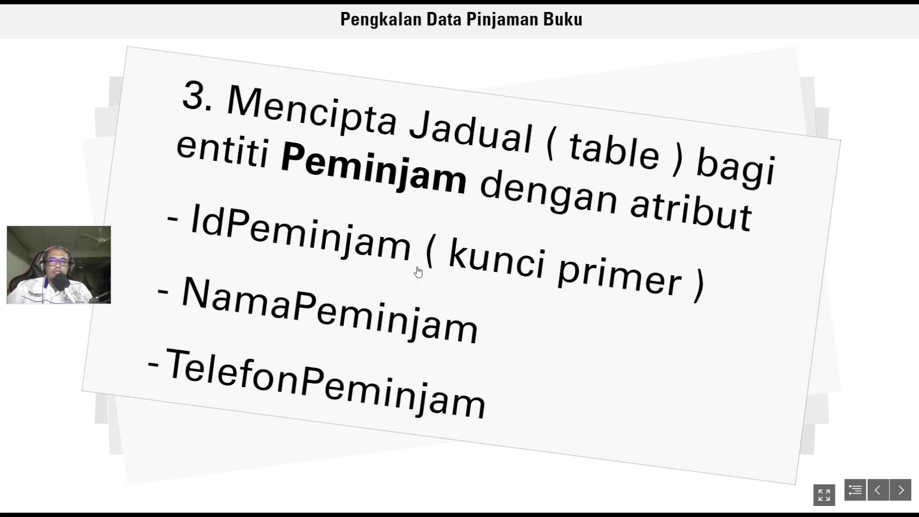
left_click(383, 244)
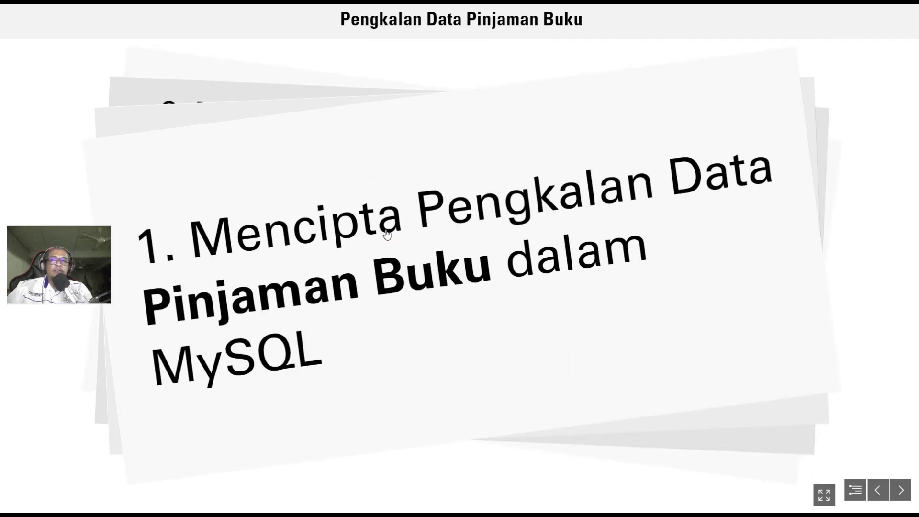
left_click(901, 489)
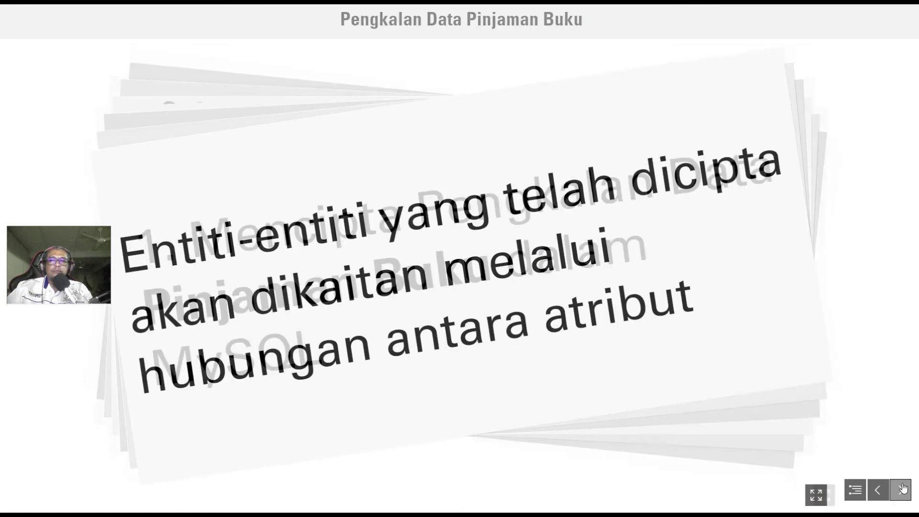
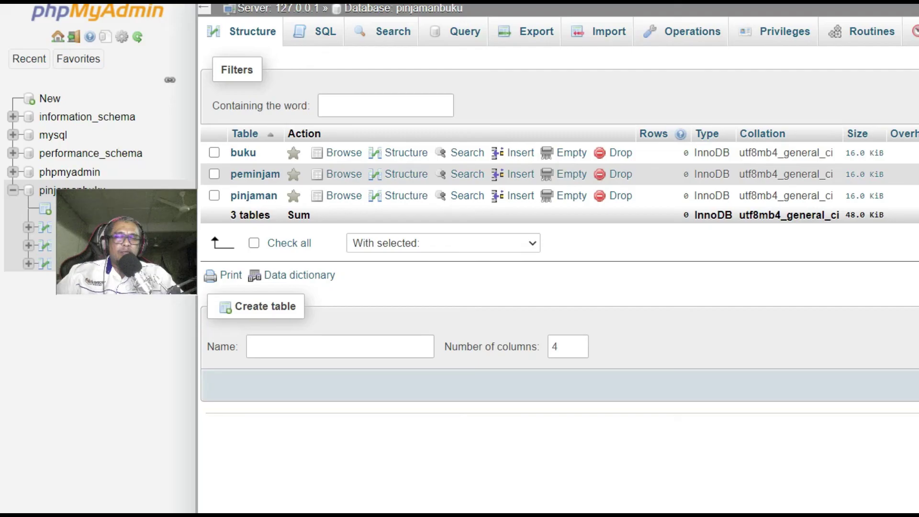
left_click_drag(113, 277, 95, 366)
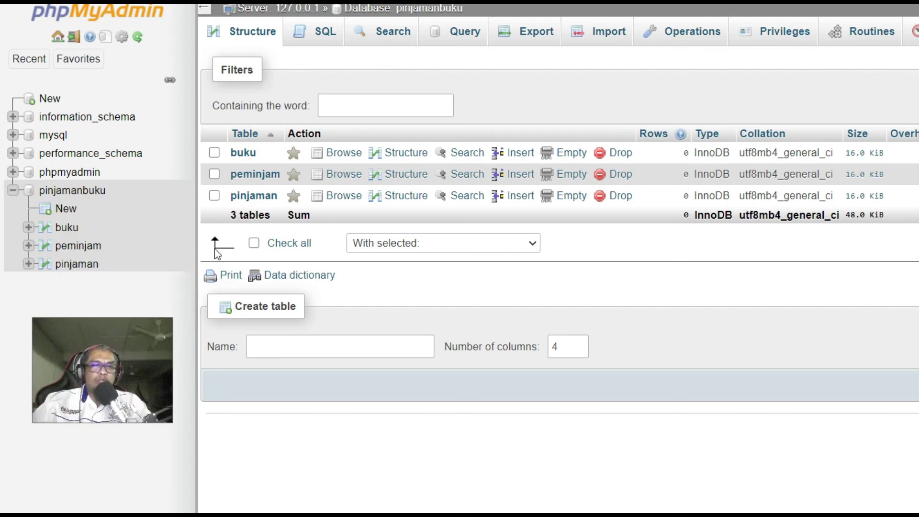
Step: In the structure of the pinjaman table, add an index on the NoPanggilanBuku and IdPeminjam columns together
left_click(68, 266)
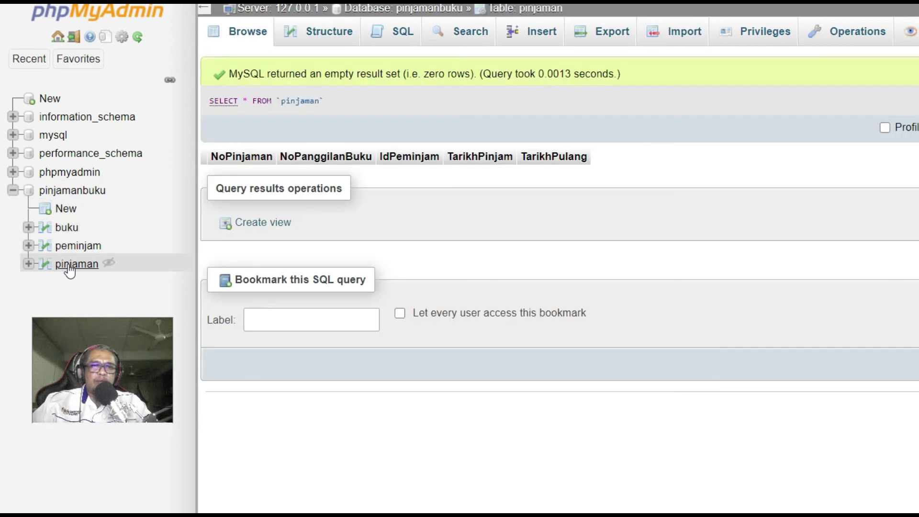
left_click(329, 36)
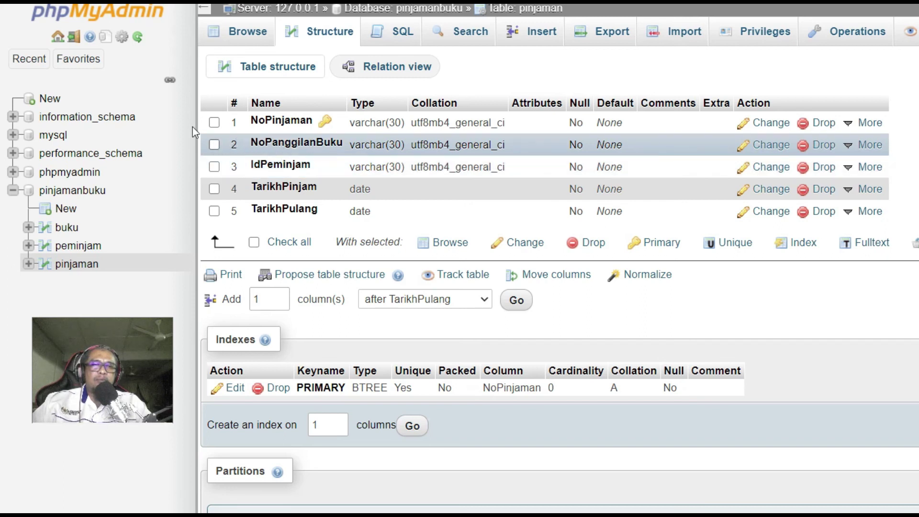
left_click(214, 146)
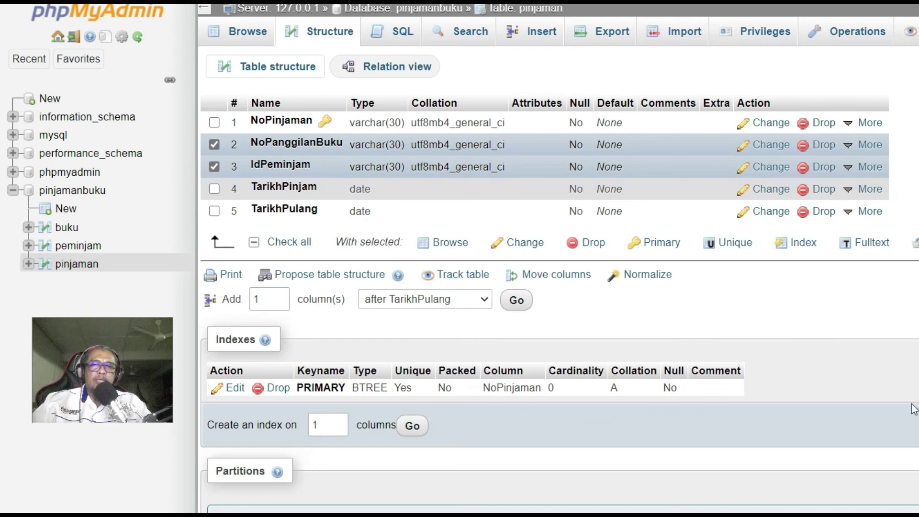
left_click(804, 244)
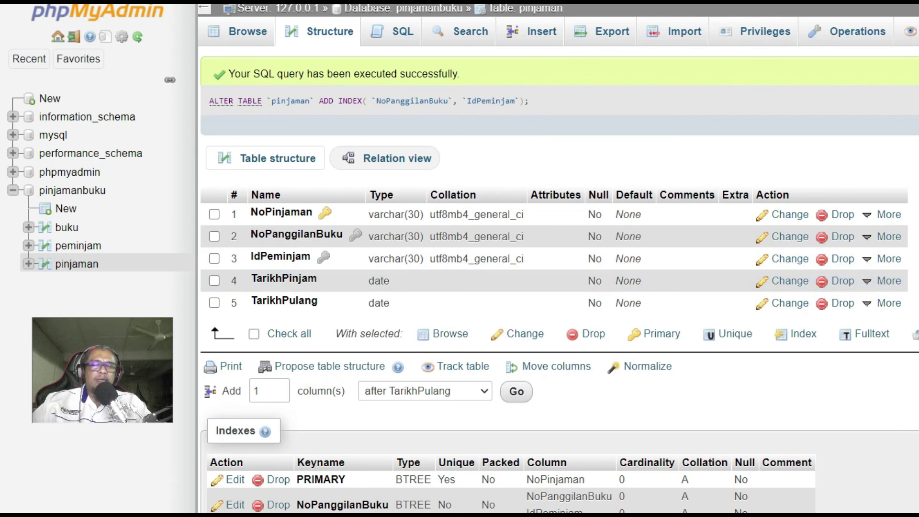
scroll(559, 280, "down", 2)
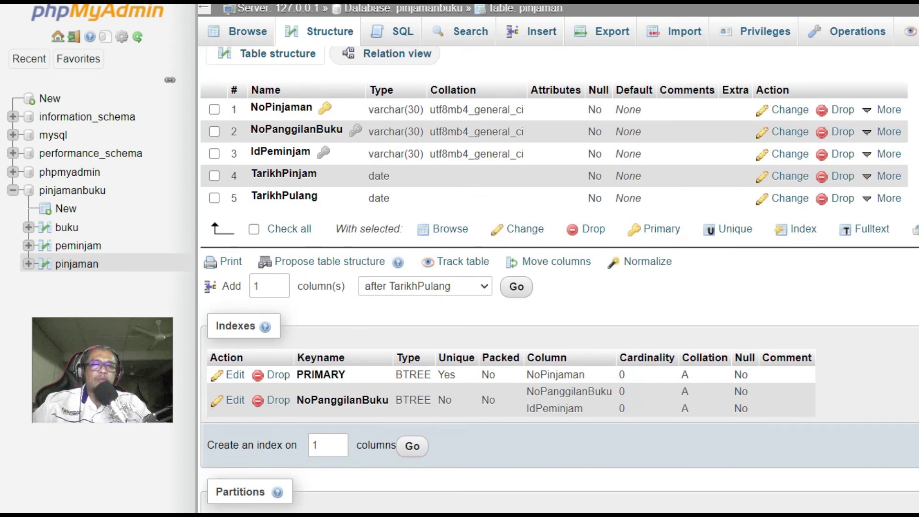
scroll(841, 355, "up", 2)
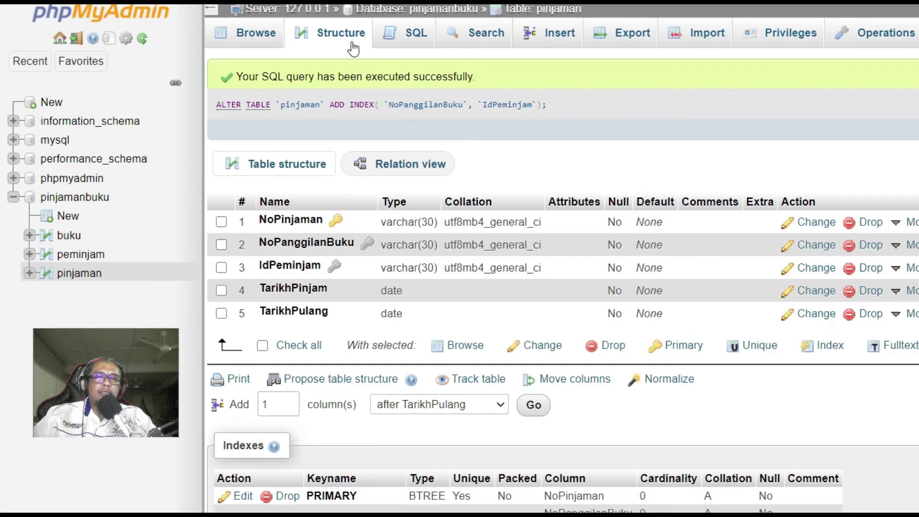
Step: In the pinjaman table's internal relationships, relate the NoPanggilanBuku column to NoPanggilanBuku in the buku table
left_click(335, 31)
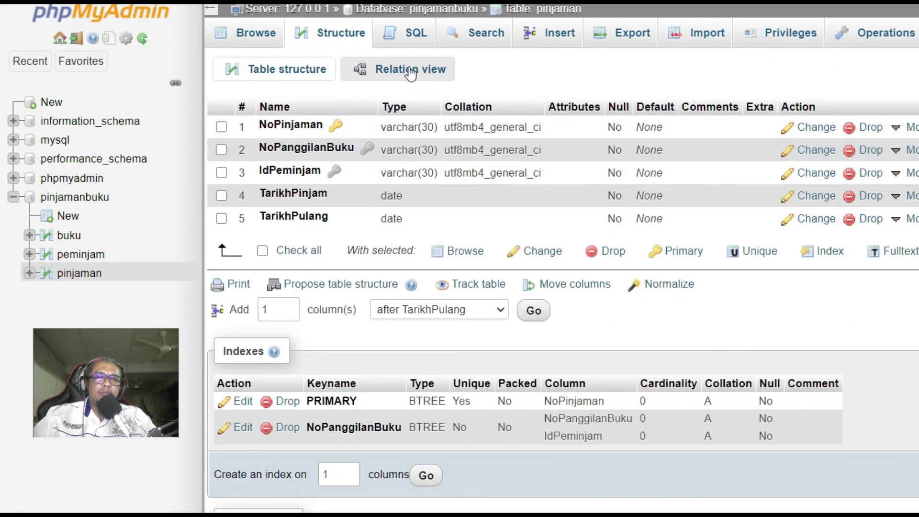
left_click(412, 74)
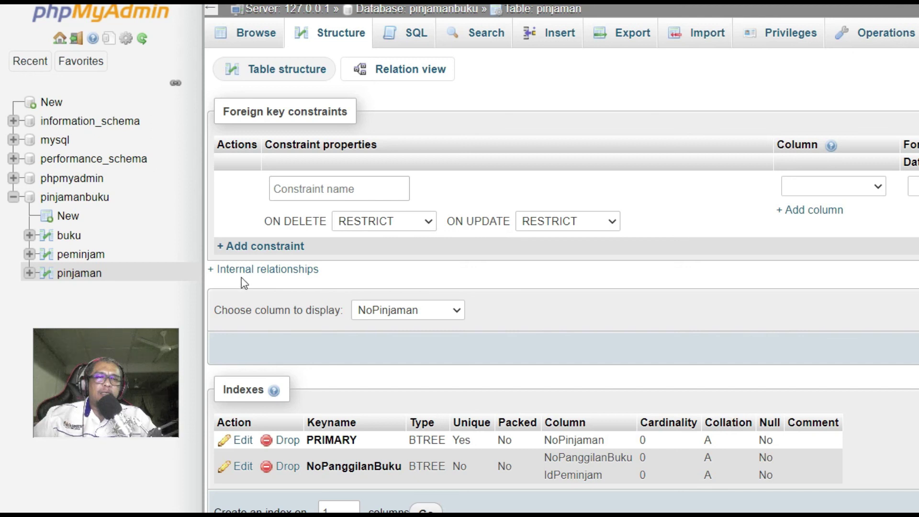
left_click(275, 271)
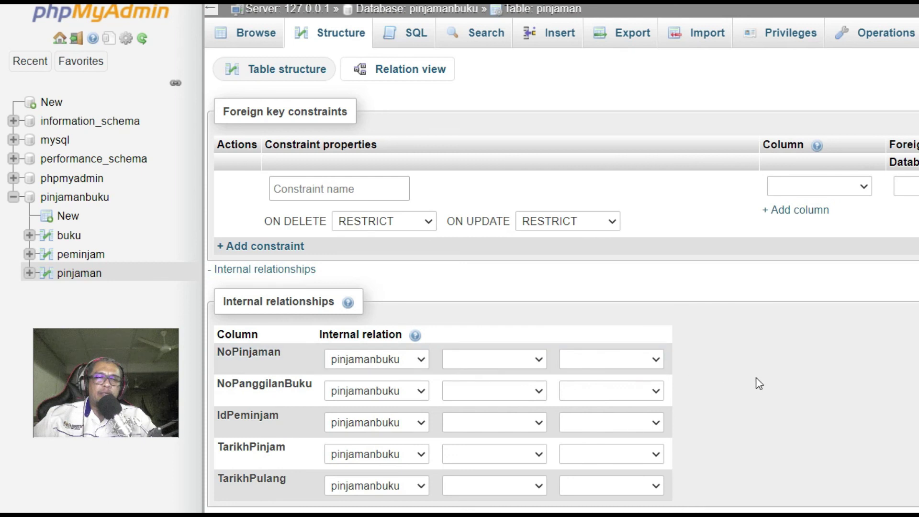
scroll(796, 396, "down", 2)
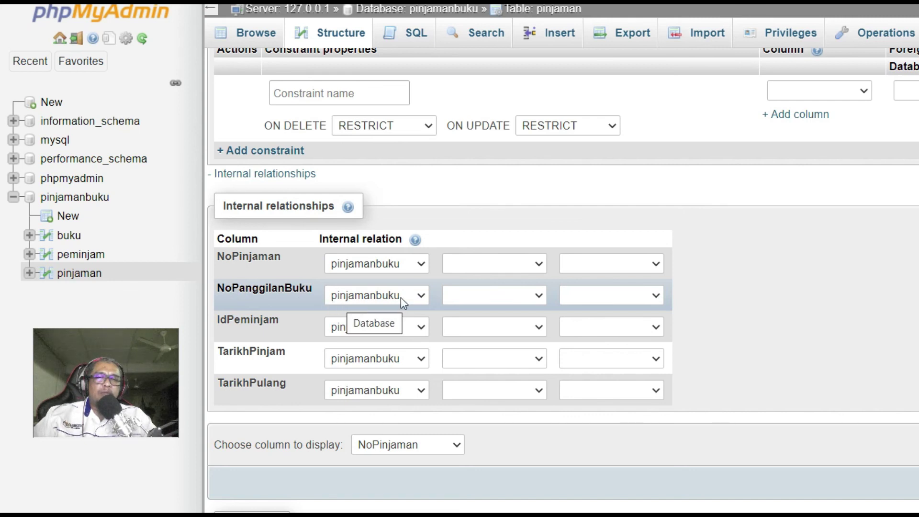
left_click(541, 297)
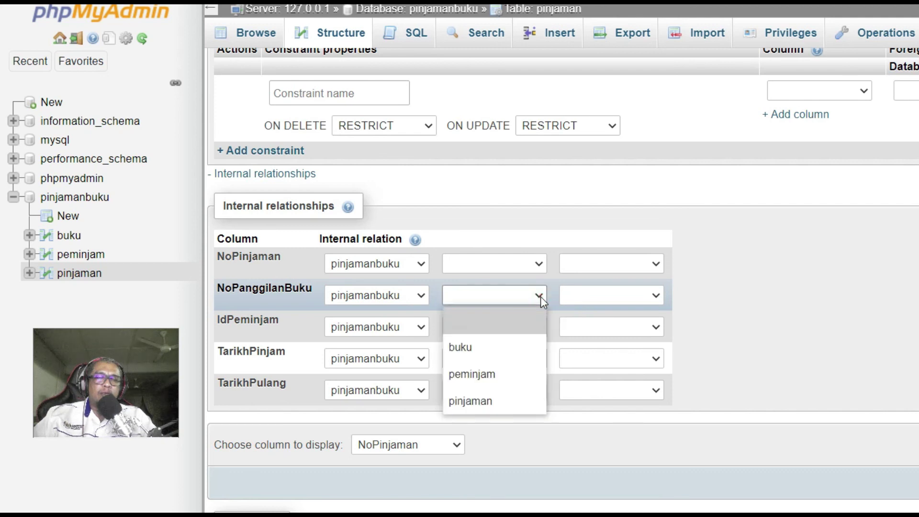
left_click(497, 345)
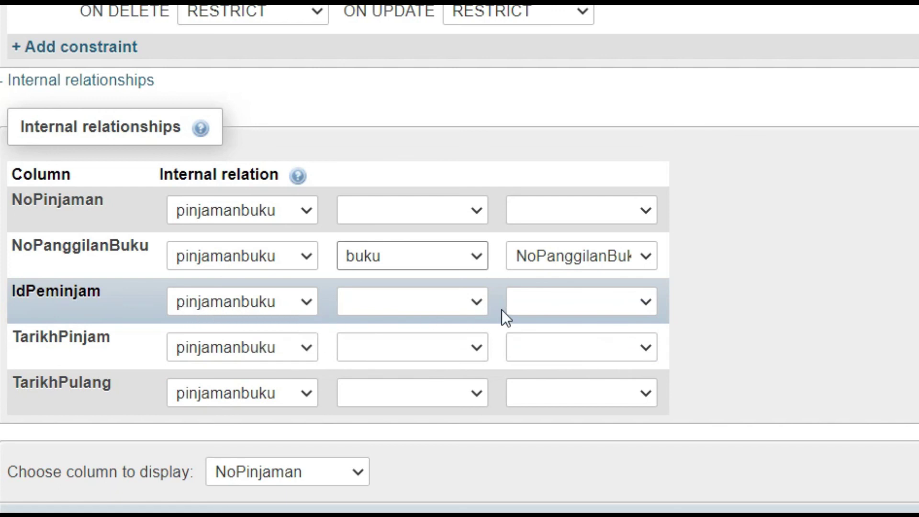
Step: Relate the IdPeminjam column to IdPeminjam in the peminjam table and save the internal relationships
left_click(472, 300)
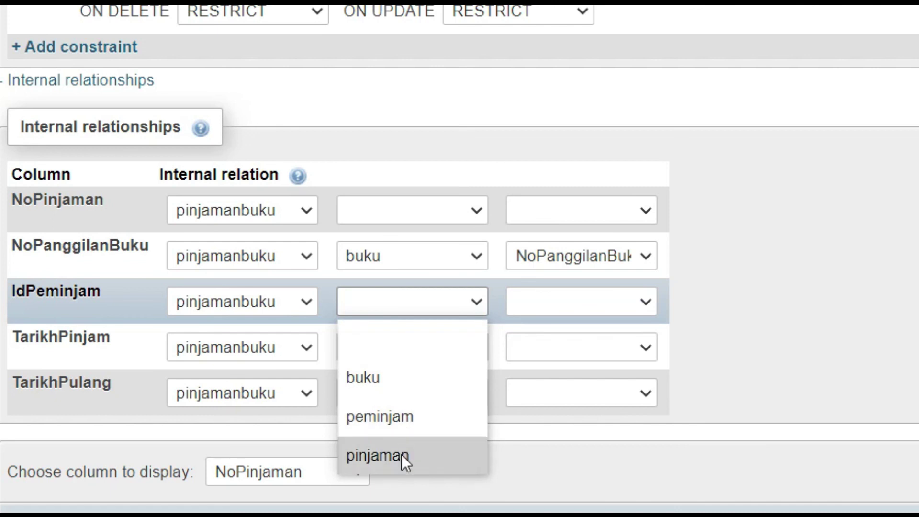
left_click(415, 424)
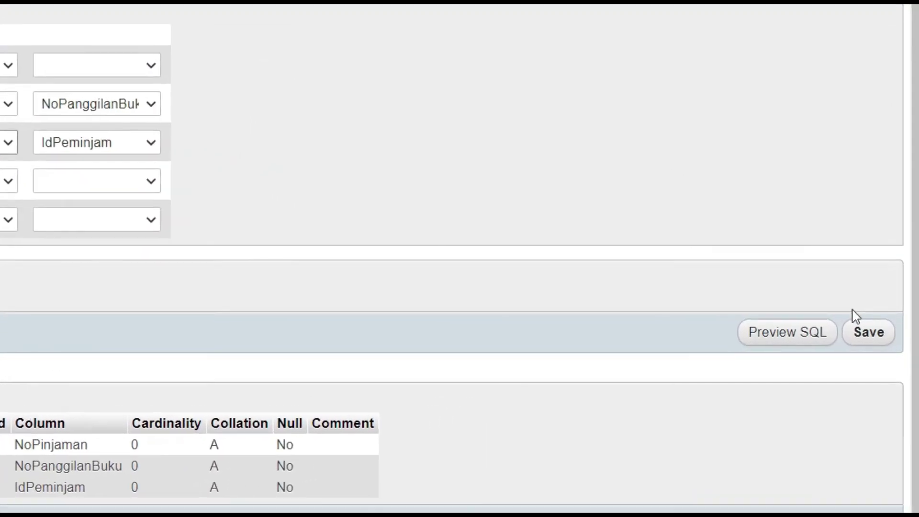
left_click(861, 326)
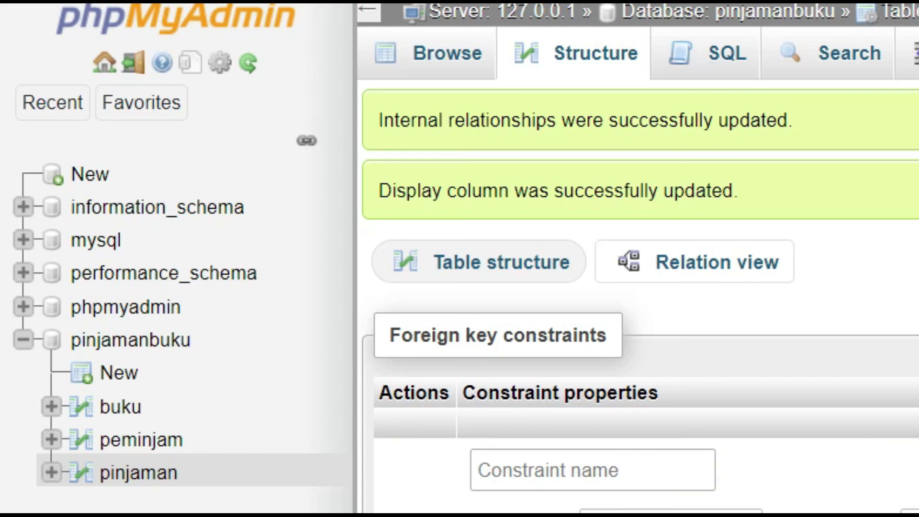
Step: Open the Designer for the pinjamanbuku database
left_click(125, 340)
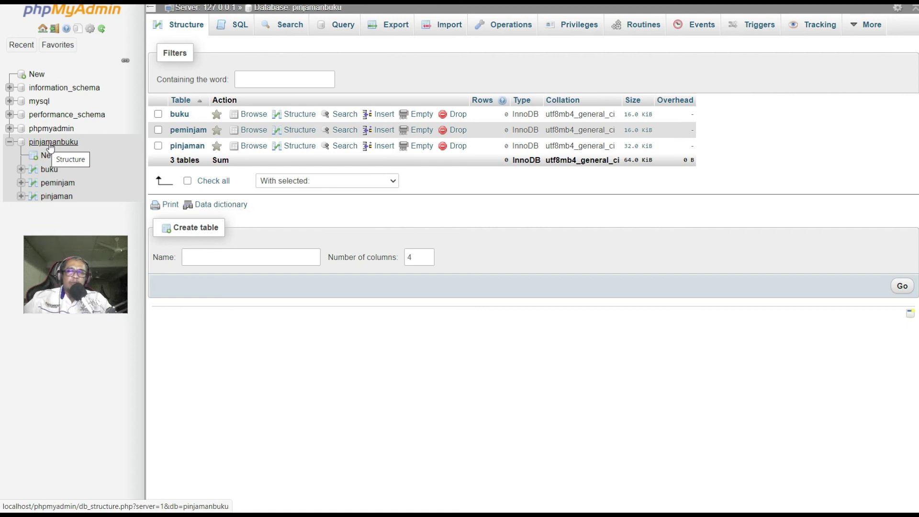
left_click(50, 144)
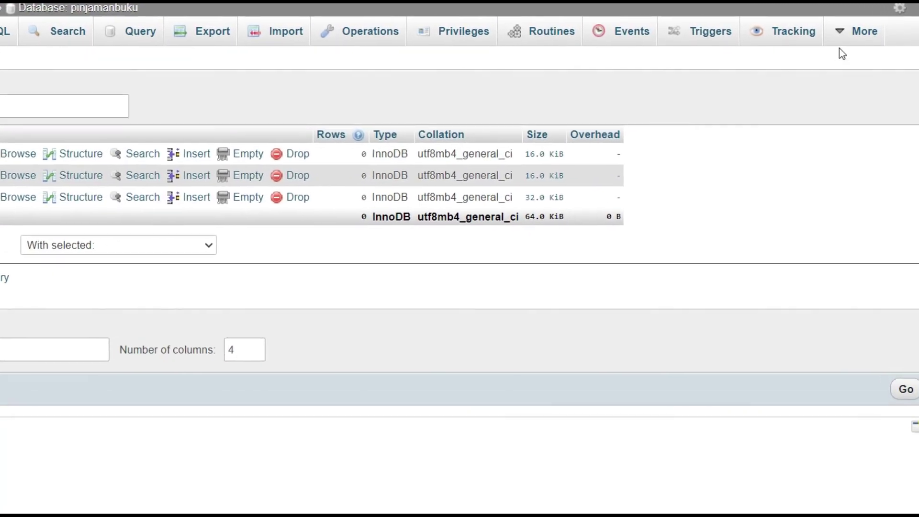
left_click(841, 33)
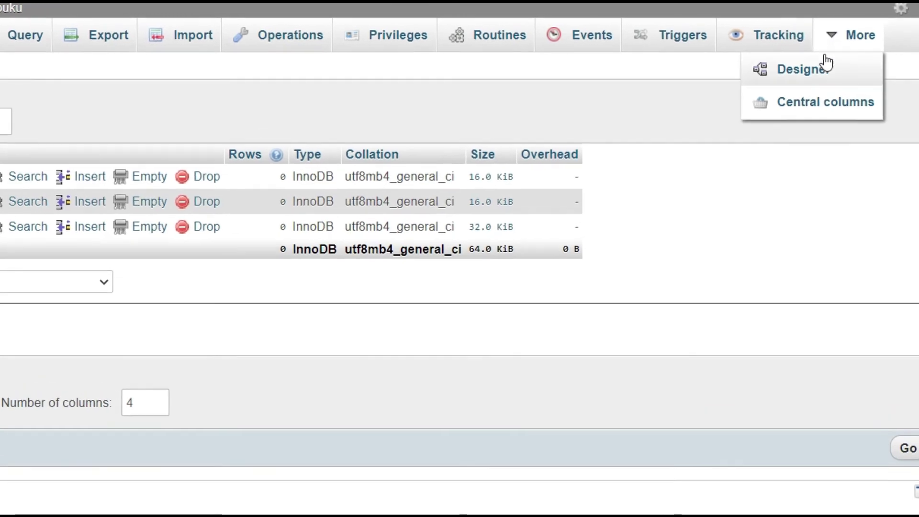
left_click(819, 68)
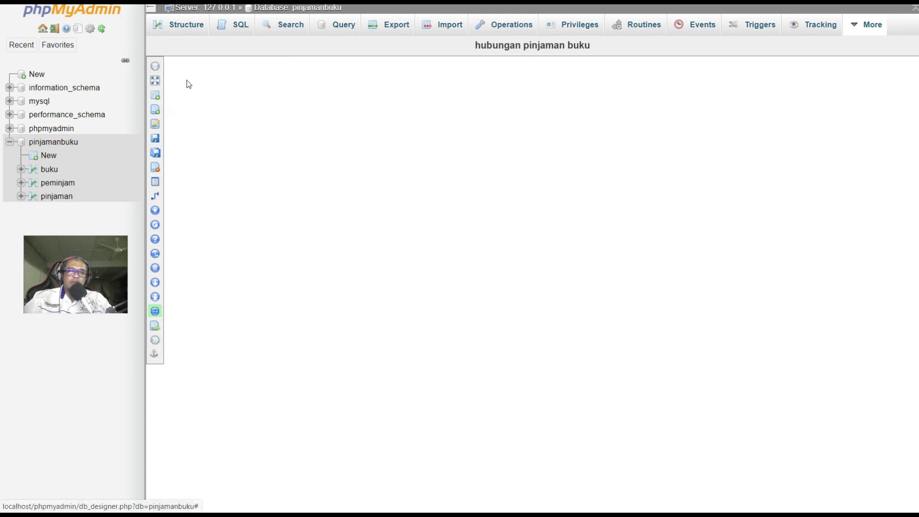
Step: Show the tables list and display the buku, peminjam and pinjaman tables in the diagram
left_click(173, 67)
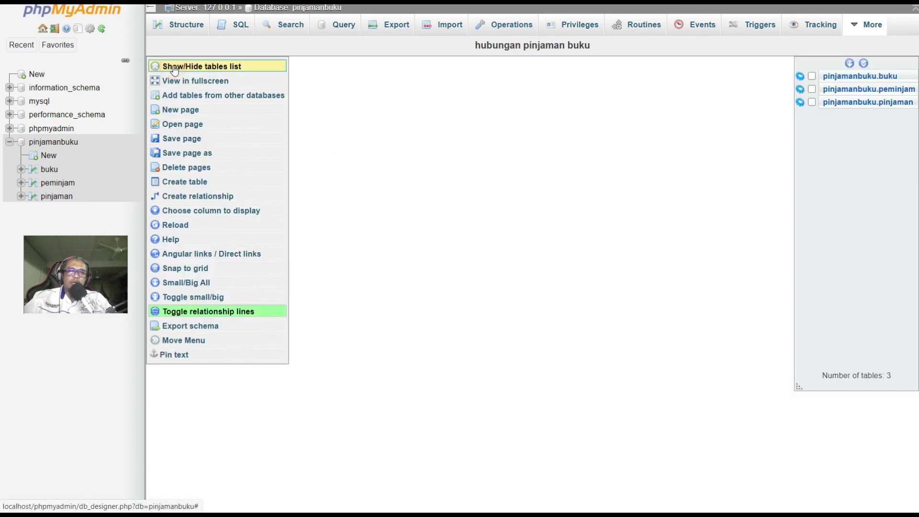
left_click(812, 76)
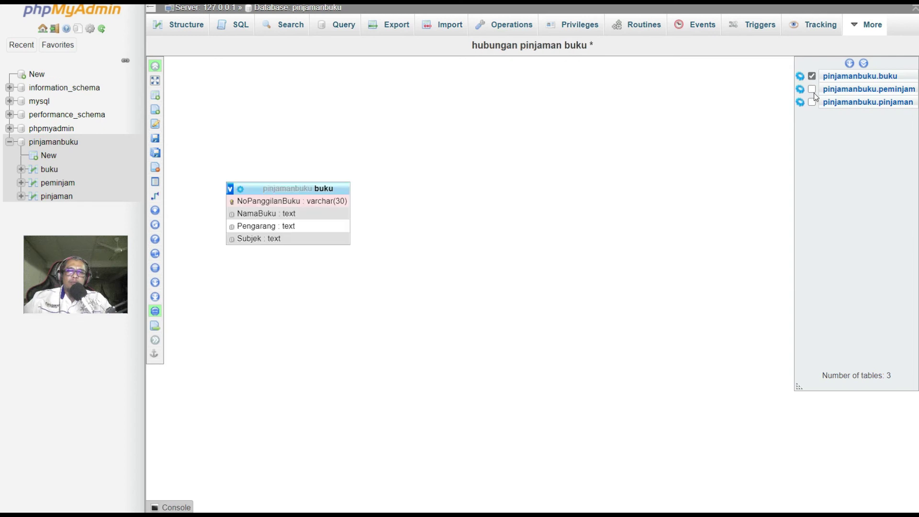
left_click(812, 89)
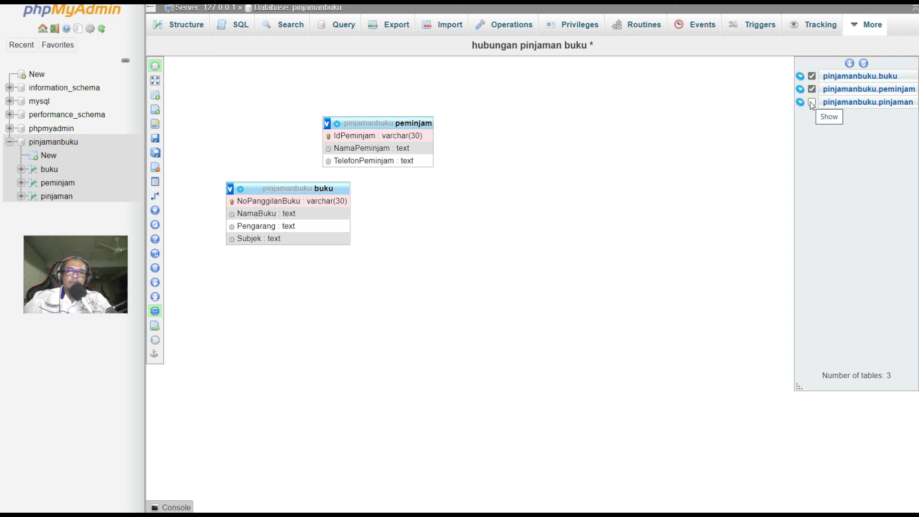
left_click(812, 102)
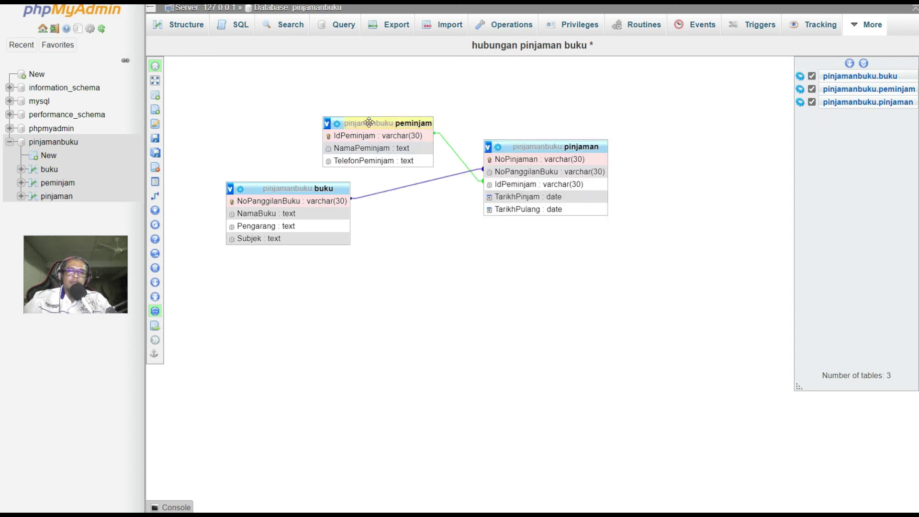
Step: Arrange the diagram with the pinjaman table above and between buku on its lower left and peminjam on its lower right
left_click_drag(378, 125, 545, 251)
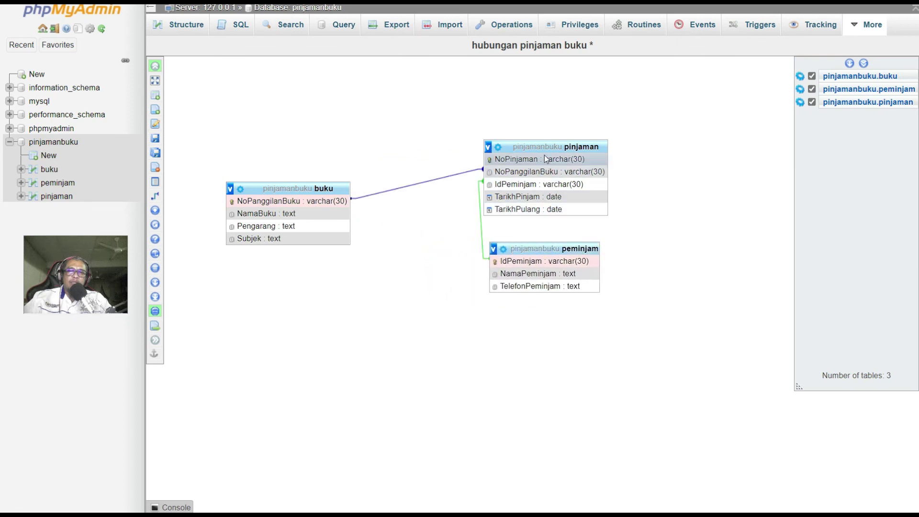
left_click_drag(545, 146, 452, 90)
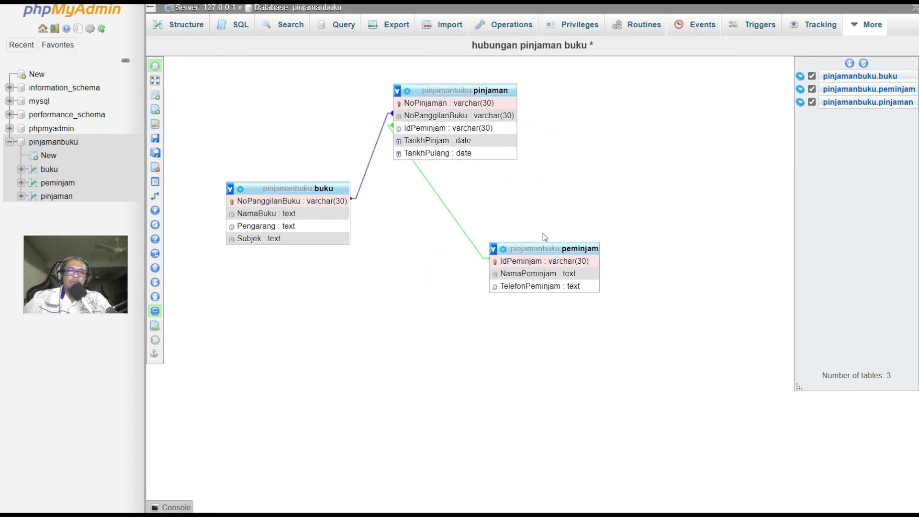
left_click_drag(544, 245, 627, 205)
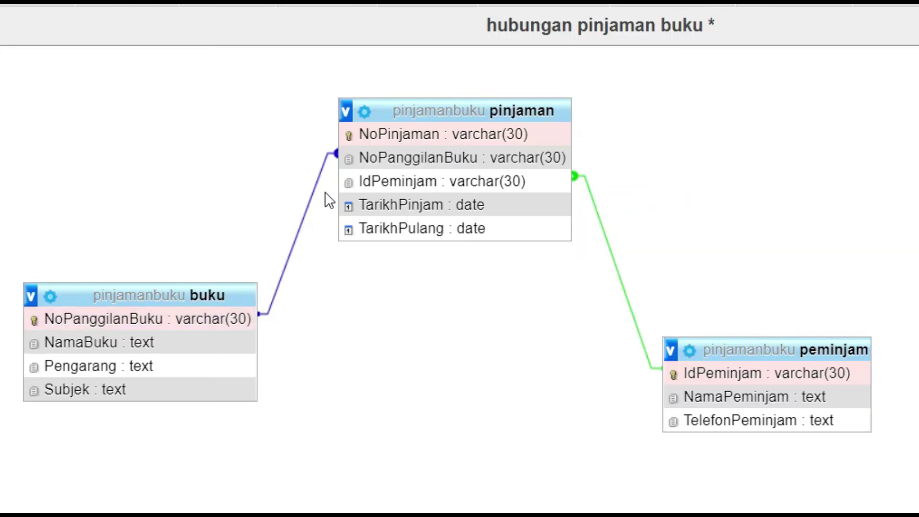